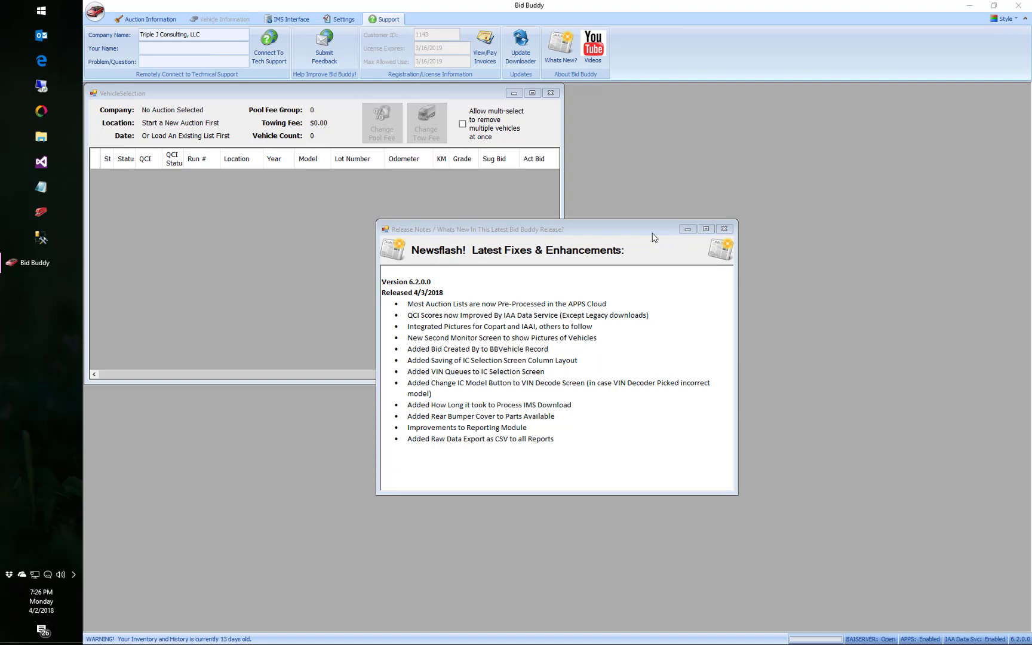
Step: Close the release notes, then start a new auction from the maximized vehicle selection window
{"action": "left_click", "coordinate": [725, 229]}
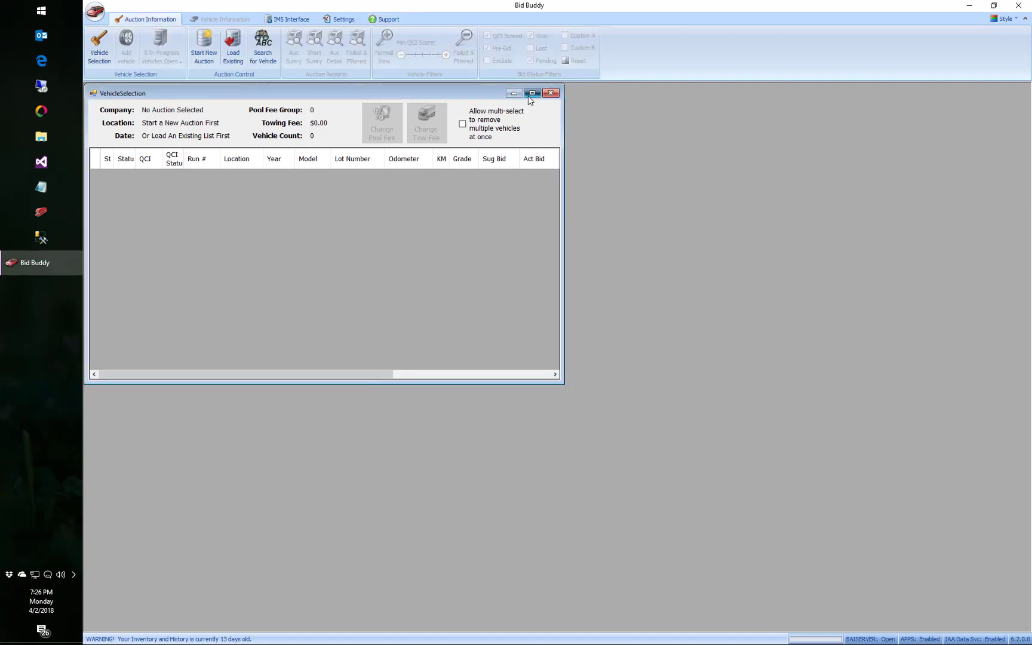
{"action": "left_click", "coordinate": [531, 95]}
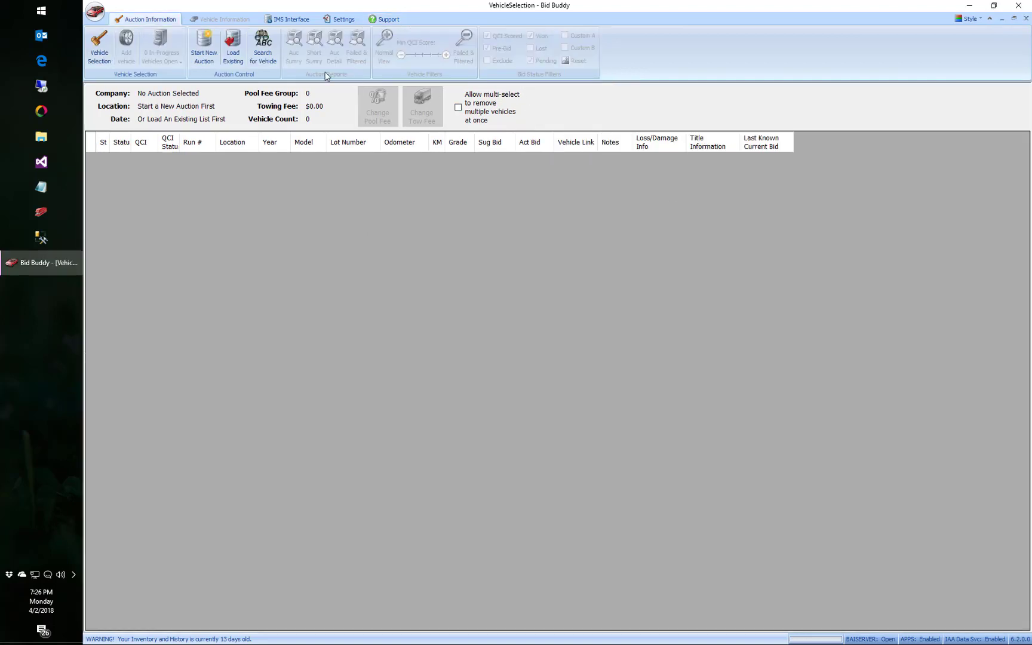
{"action": "left_click", "coordinate": [200, 54]}
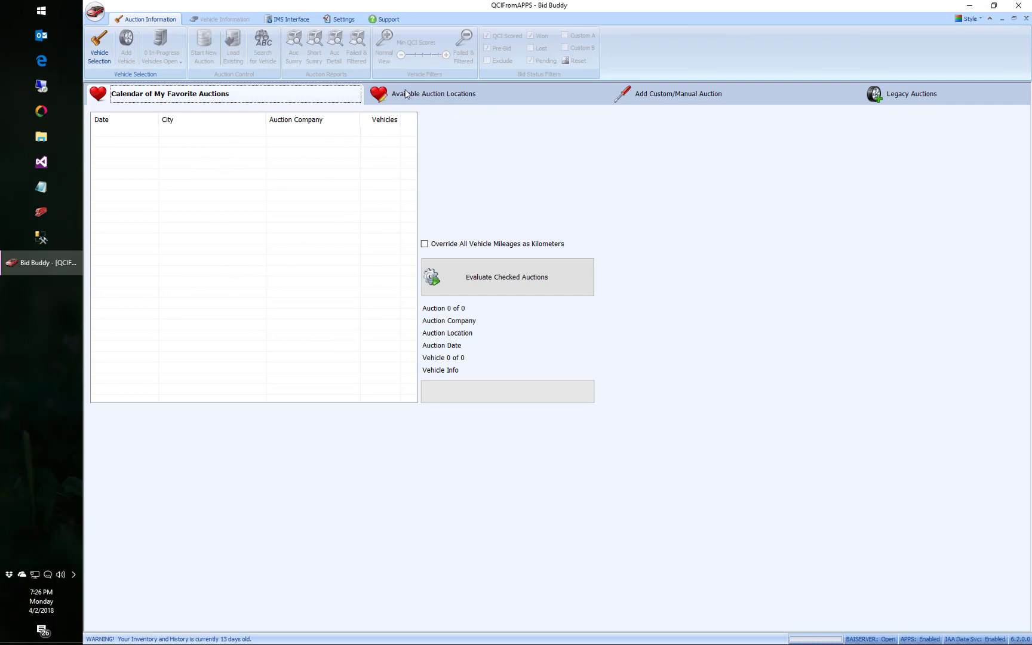
Step: Among the available auction locations, check CT Hartford (Copart and IAAI), CT Hartford-South (IAAI), and MA North Boston and South Boston (Copart)
{"action": "left_click", "coordinate": [432, 103]}
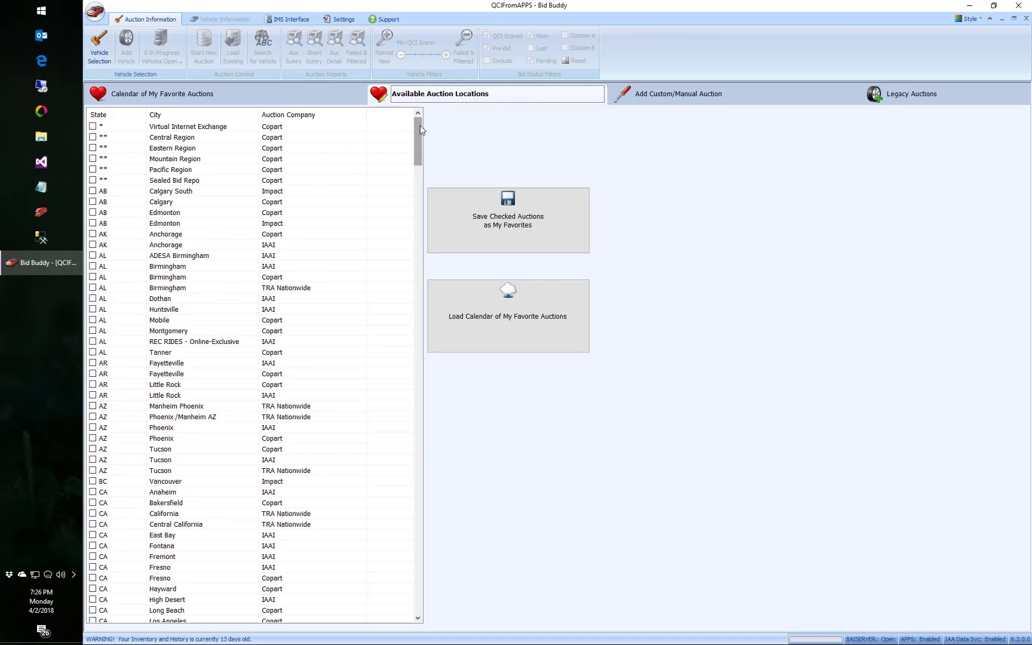
{"action": "left_click_drag", "start_coordinate": [417, 133], "coordinate": [427, 199]}
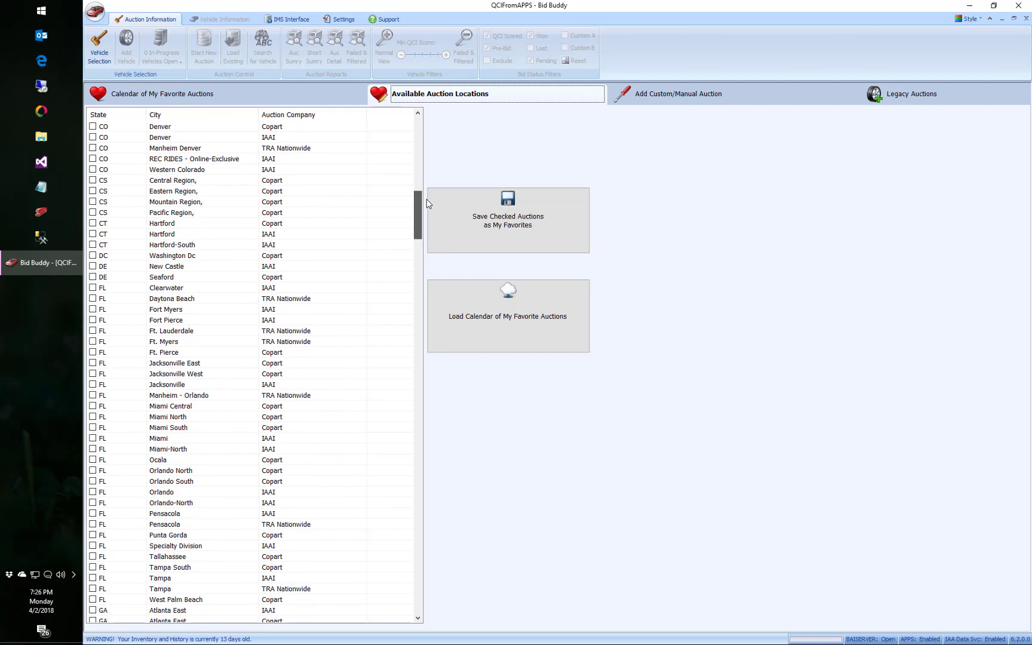
{"action": "left_click", "coordinate": [92, 223]}
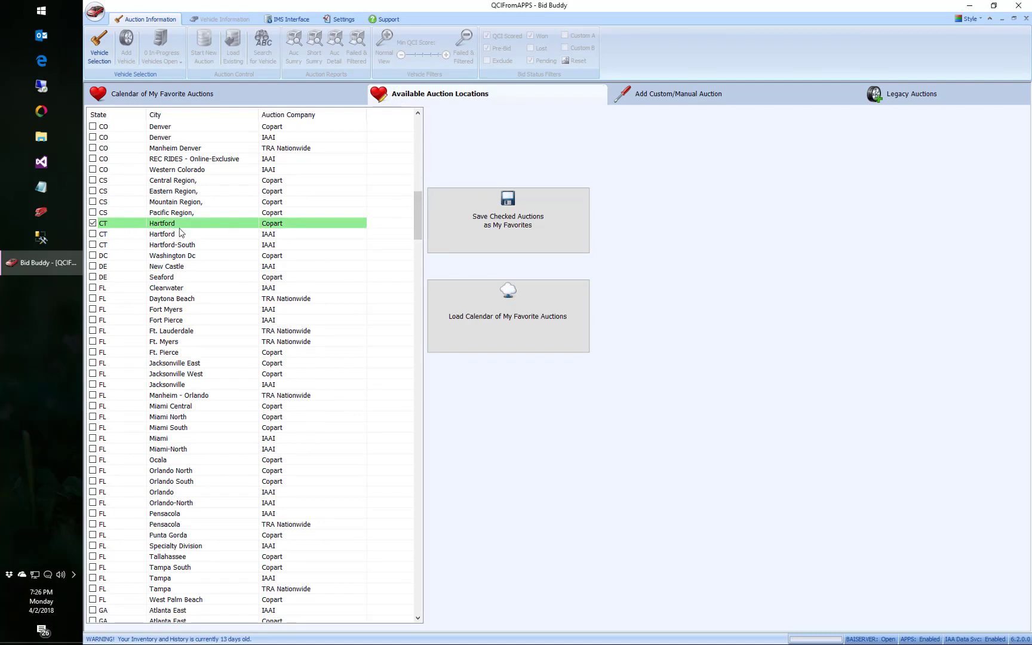
{"action": "left_click", "coordinate": [93, 234]}
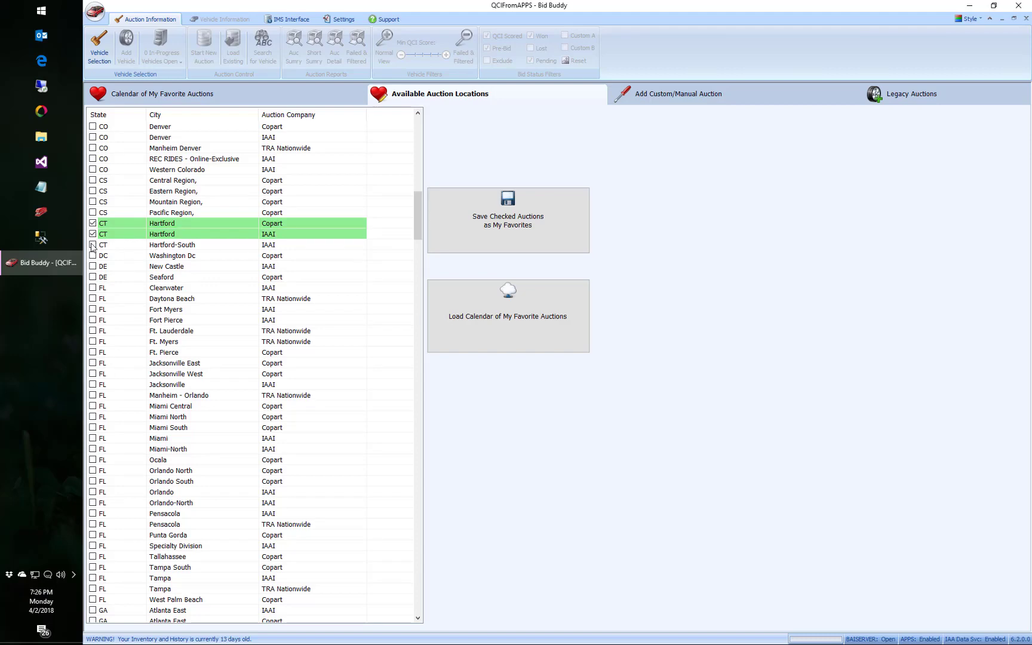
{"action": "scroll", "coordinate": [421, 242], "scroll_direction": "down", "scroll_amount": 12}
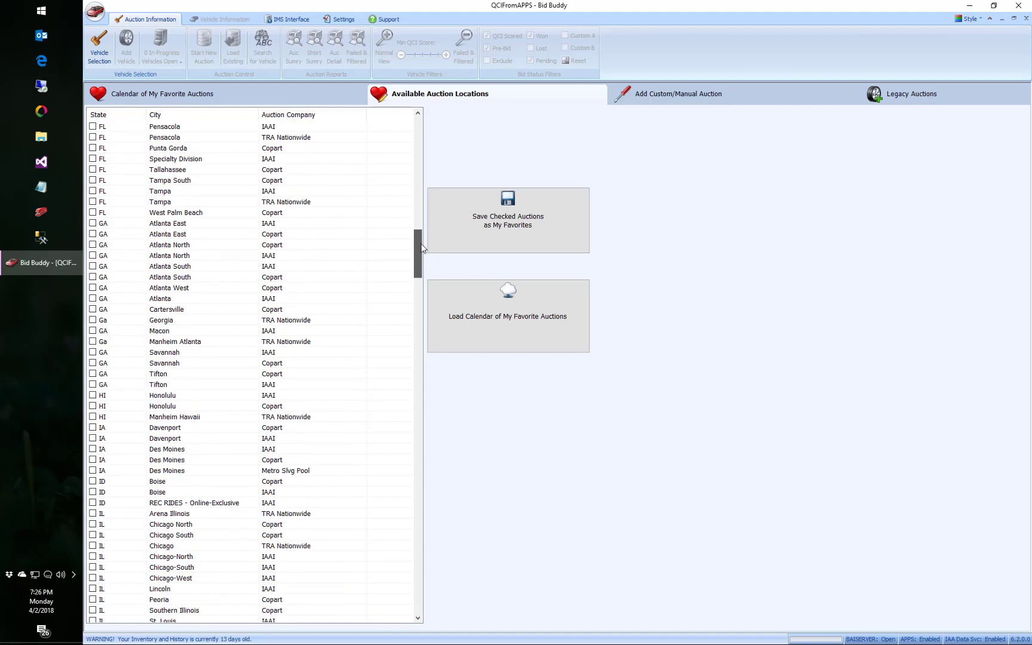
{"action": "left_click_drag", "start_coordinate": [421, 248], "coordinate": [427, 322]}
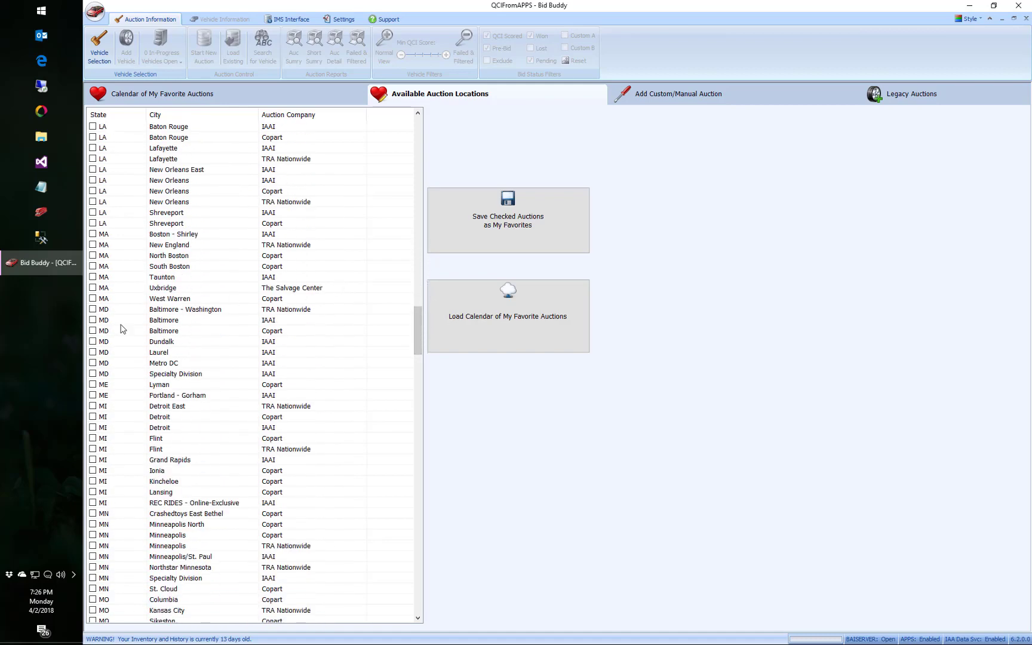
{"action": "left_click", "coordinate": [92, 266]}
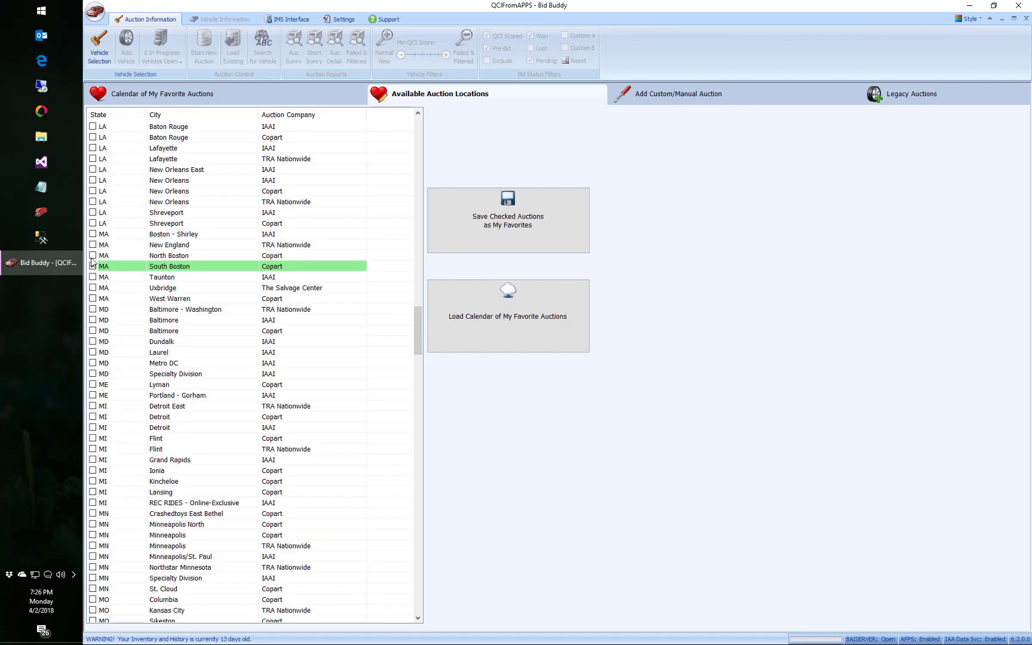
{"action": "left_click", "coordinate": [92, 255]}
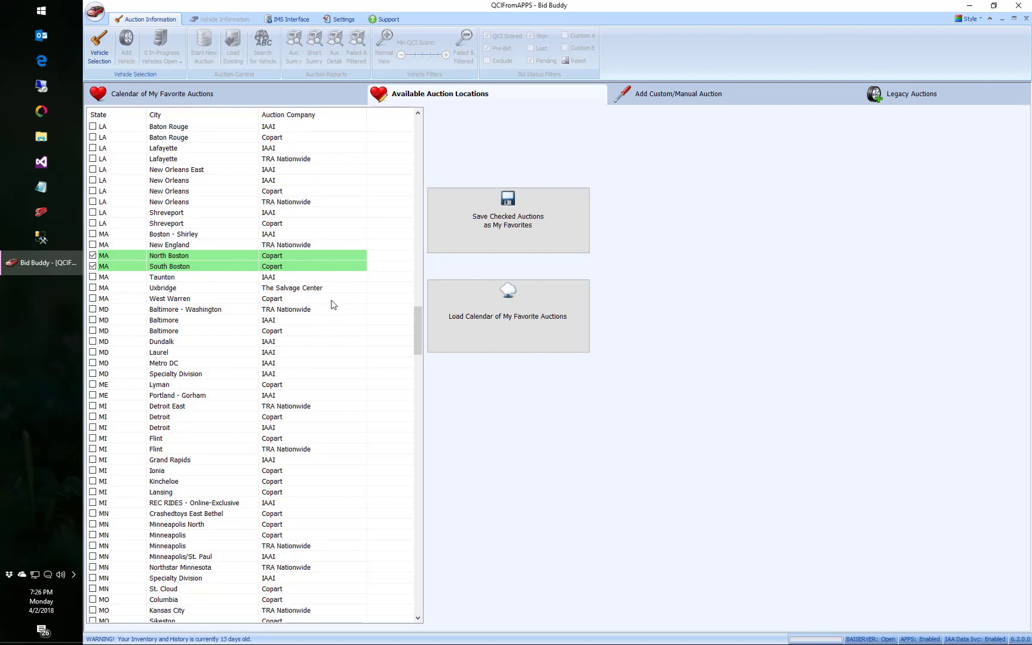
Step: Sort the available auction locations by auction company and look through the sorted list
{"action": "left_click", "coordinate": [296, 114]}
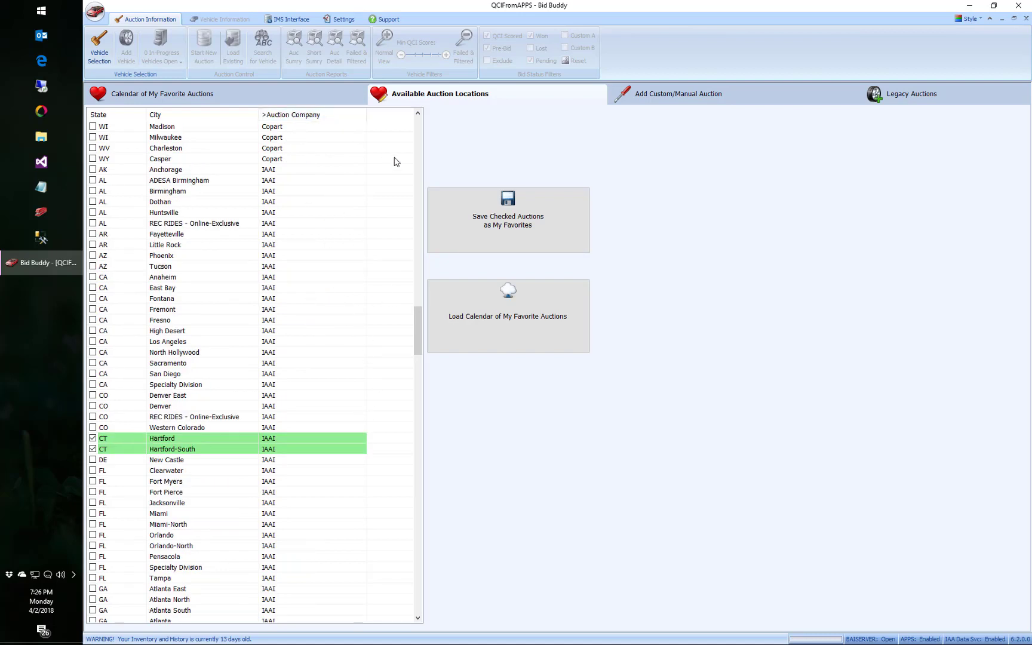
{"action": "left_click_drag", "start_coordinate": [419, 329], "coordinate": [382, 254]}
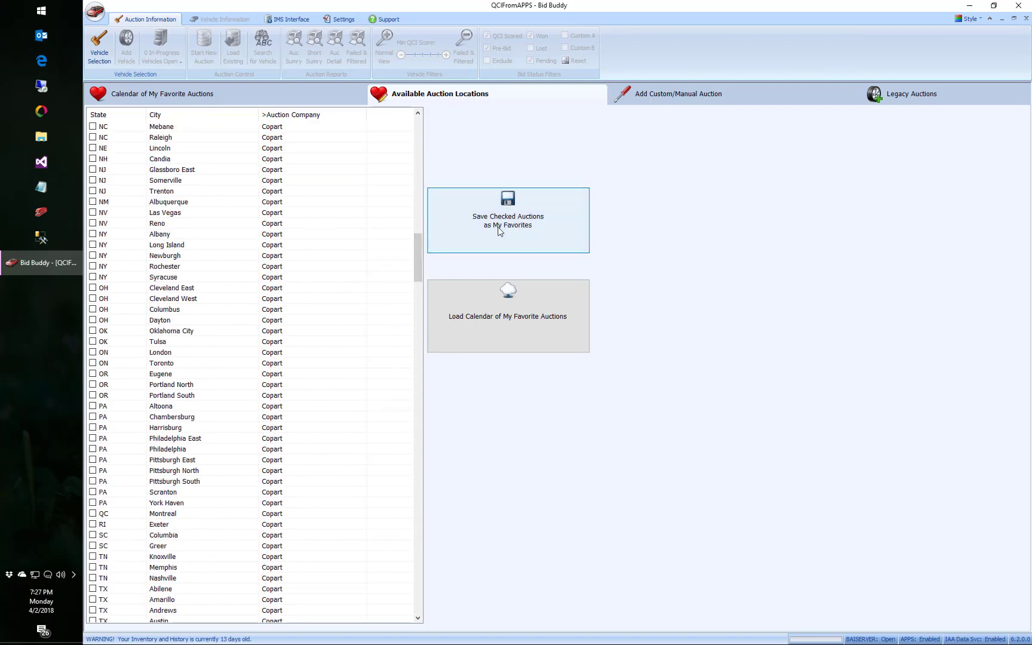
Step: Load the calendar of favorite auctions and evaluate the Tue, Apr 3 Copart auction in Hartford, CT
{"action": "left_click", "coordinate": [477, 334]}
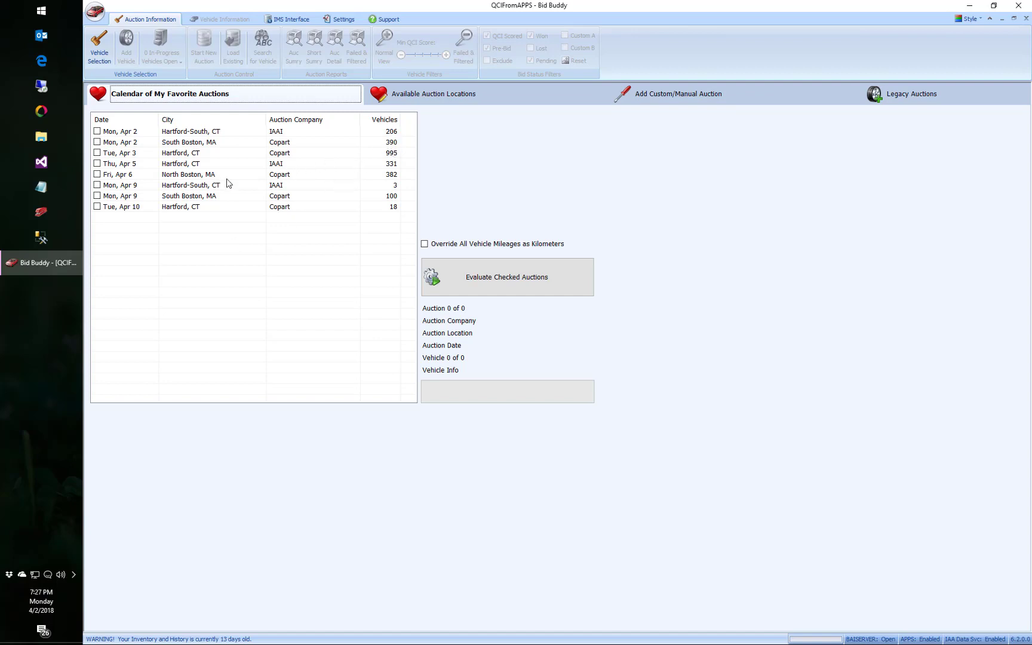
{"action": "left_click", "coordinate": [96, 154]}
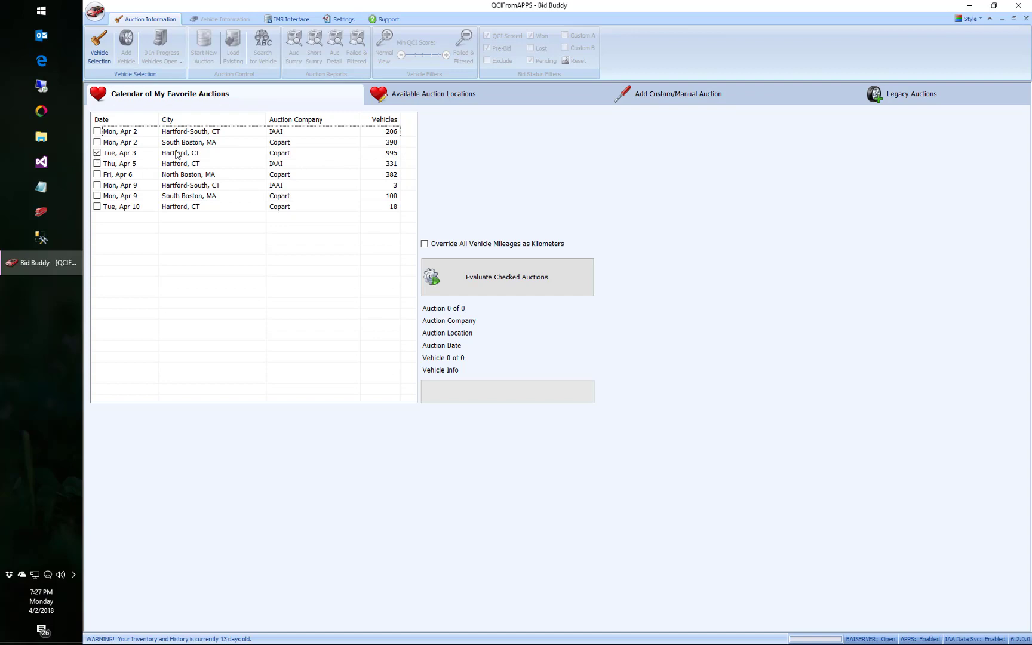
{"action": "left_click", "coordinate": [512, 282]}
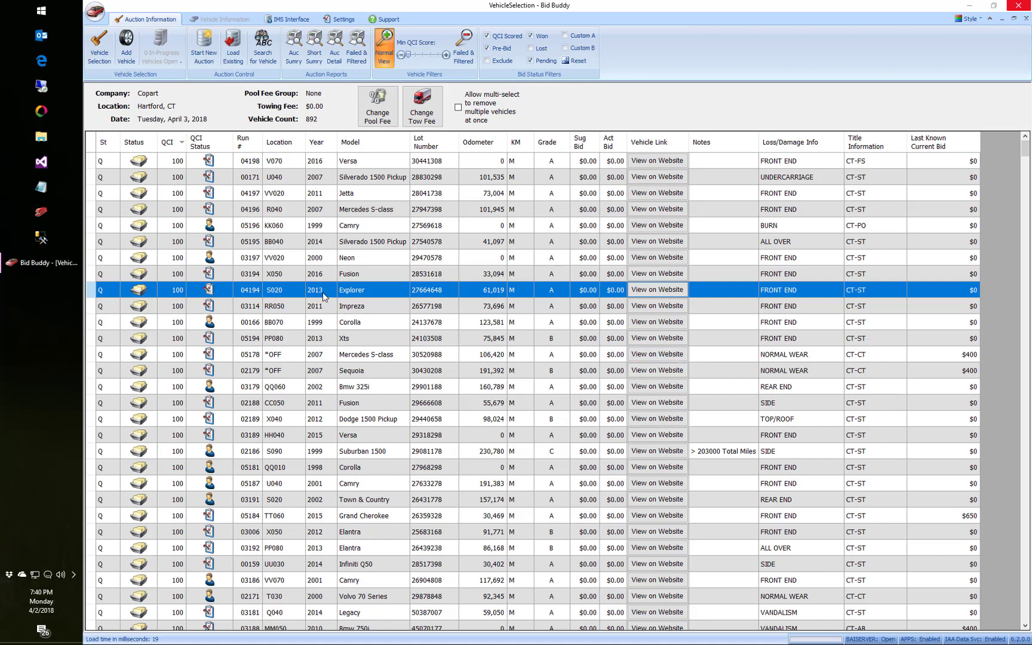
Step: Inspect the QCI status of the 2016 Fusion and 2013 Explorer, and open the Explorer's vehicle record
{"action": "left_click", "coordinate": [212, 276]}
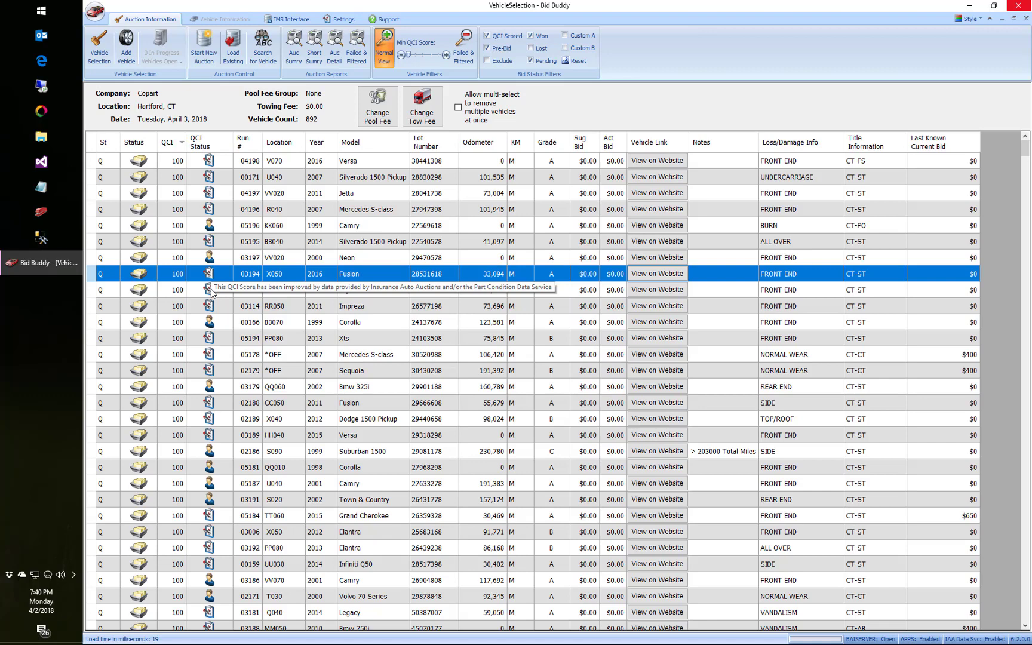
{"action": "left_click", "coordinate": [203, 291]}
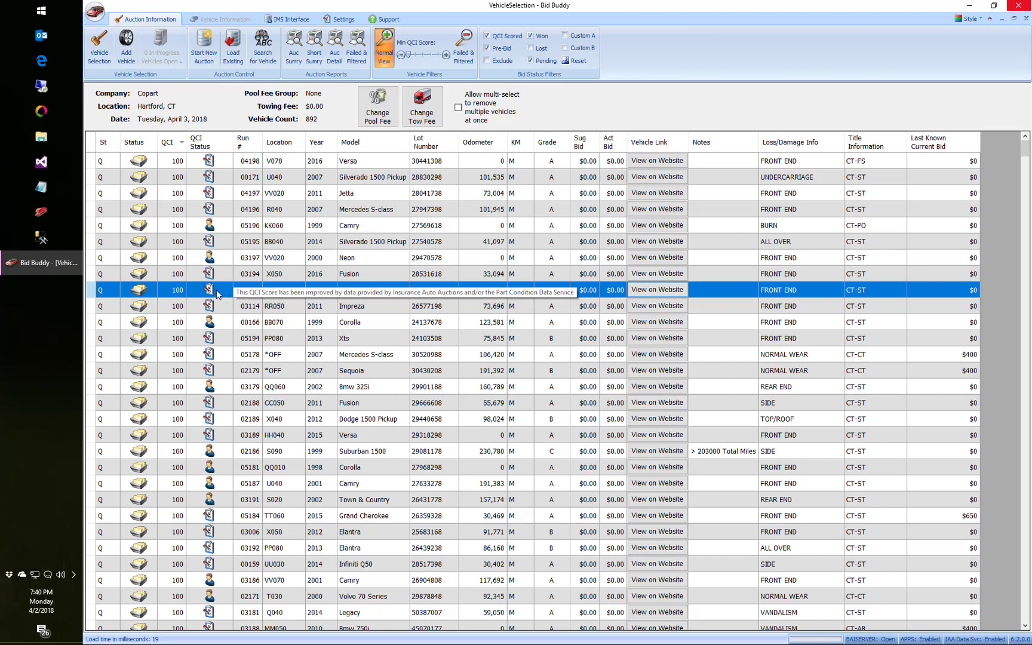
{"action": "double_click", "coordinate": [213, 293]}
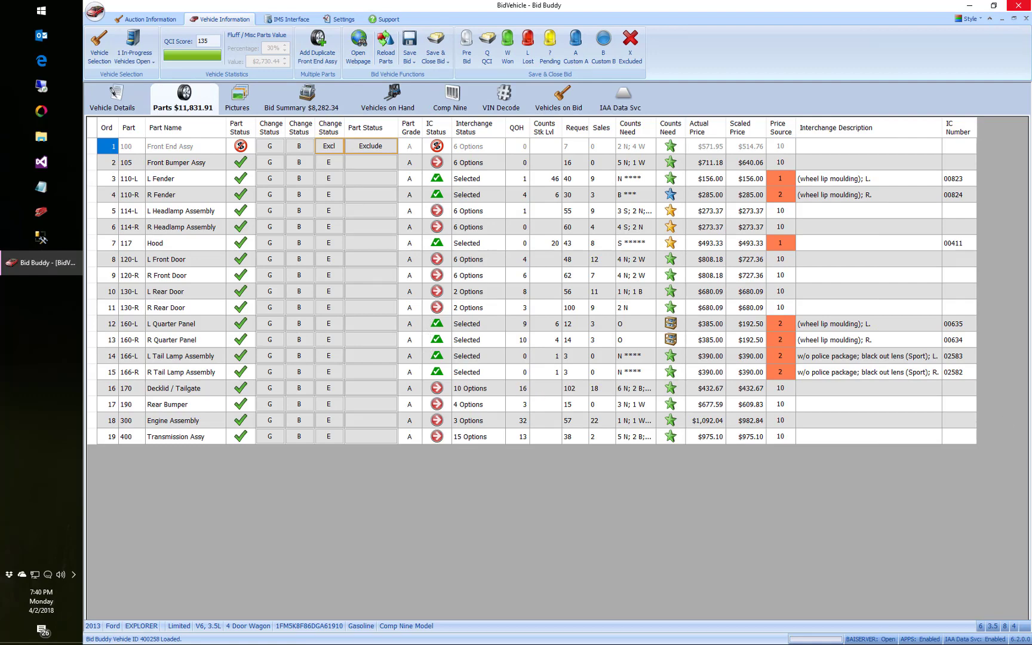
Step: View the Explorer's front and rear exterior photos in the separate picture window and move that window back off this screen
{"action": "left_click_drag", "start_coordinate": [1031, 253], "coordinate": [496, 1]}
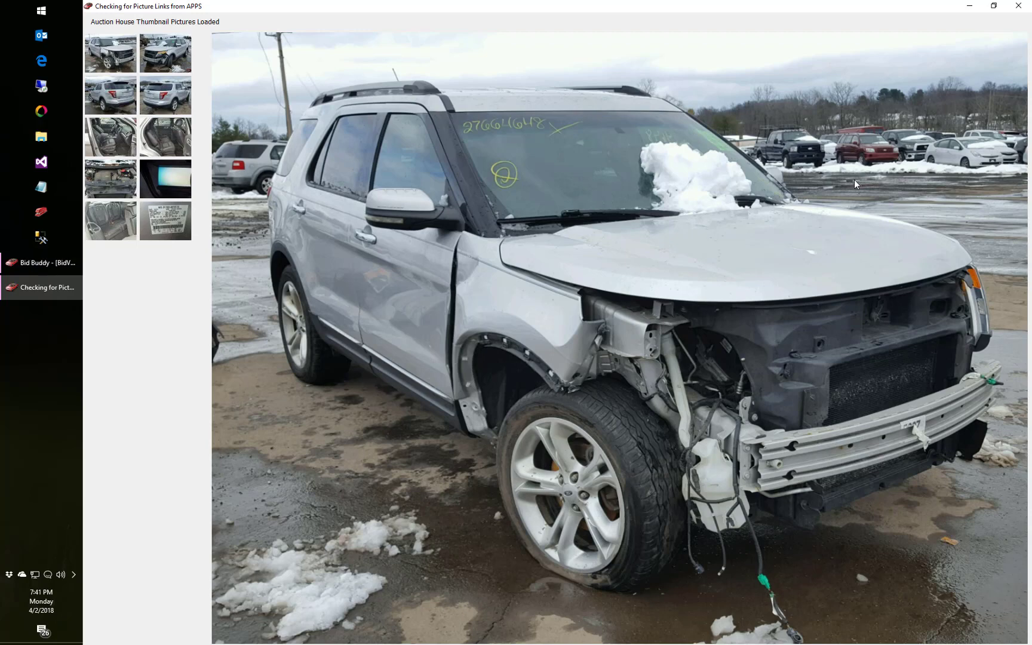
{"action": "left_click", "coordinate": [172, 58]}
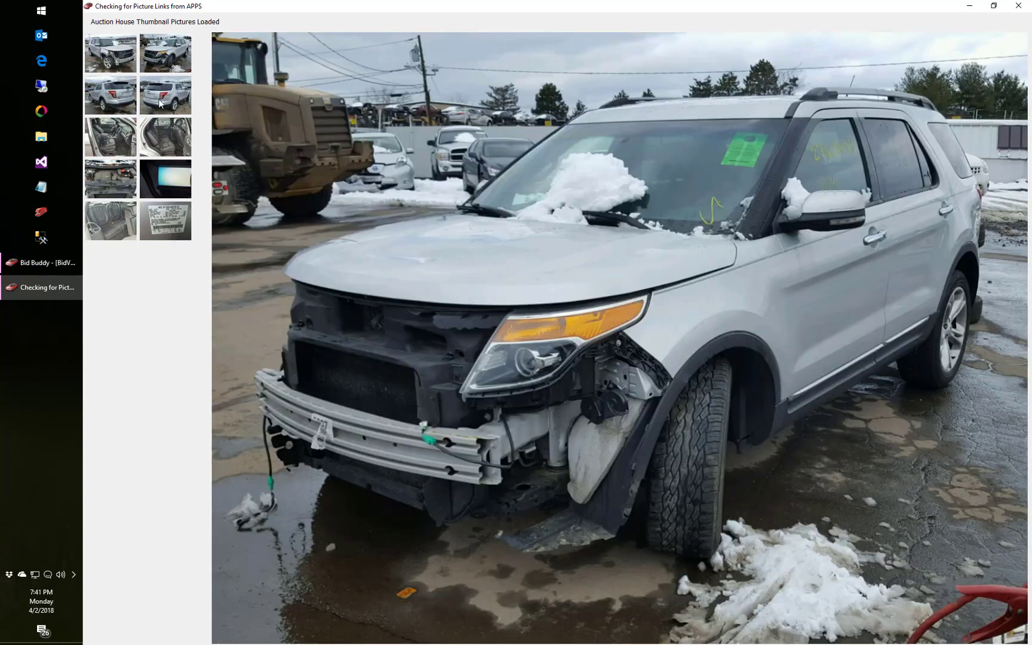
{"action": "left_click", "coordinate": [117, 96]}
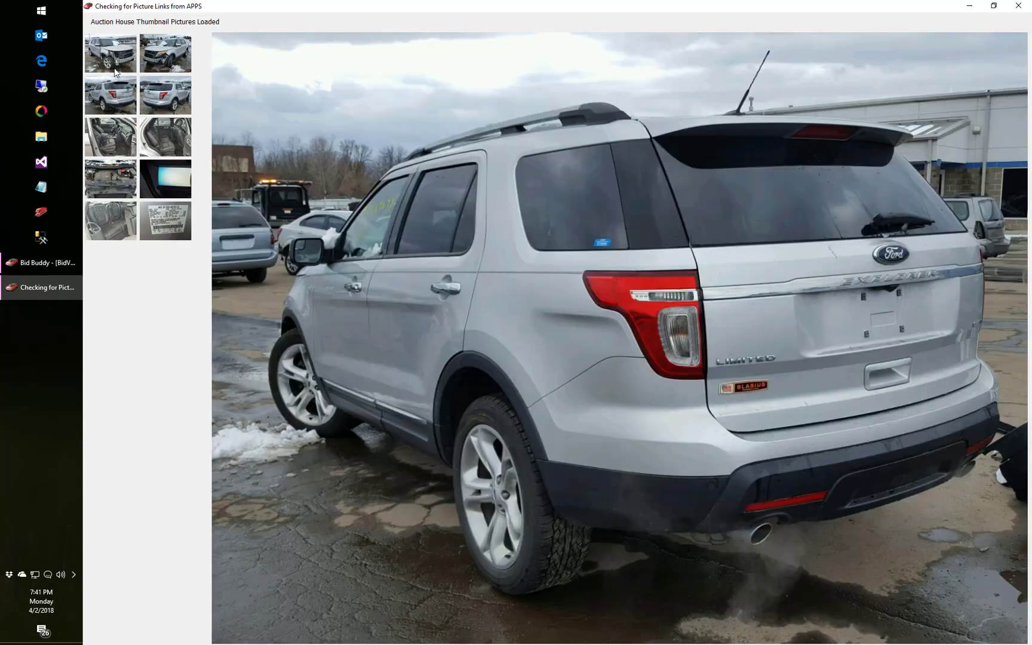
{"action": "left_click", "coordinate": [155, 96]}
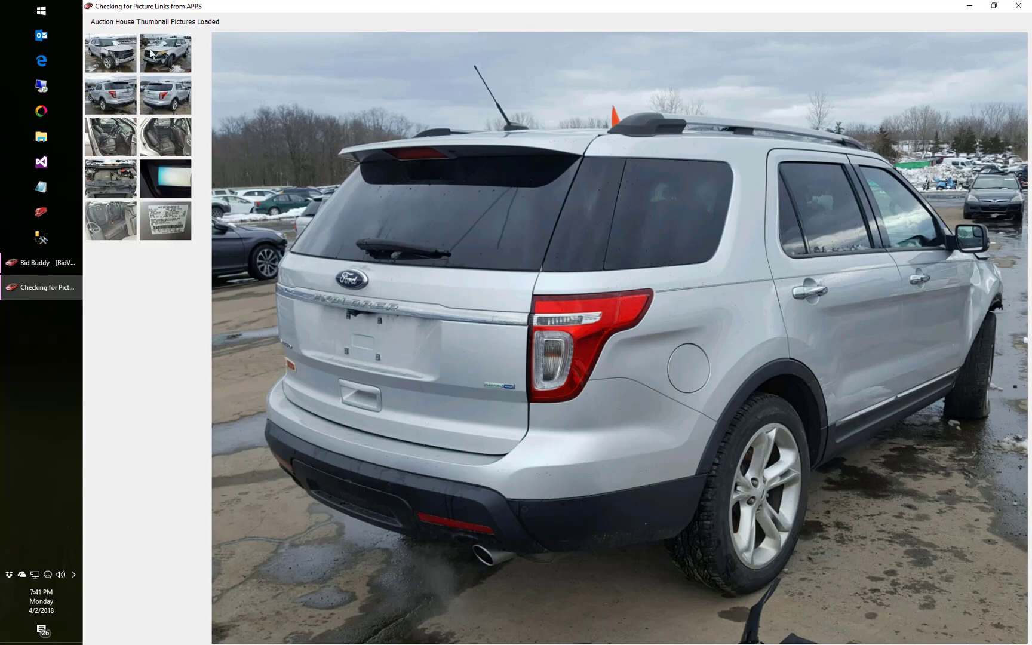
{"action": "left_click", "coordinate": [117, 56]}
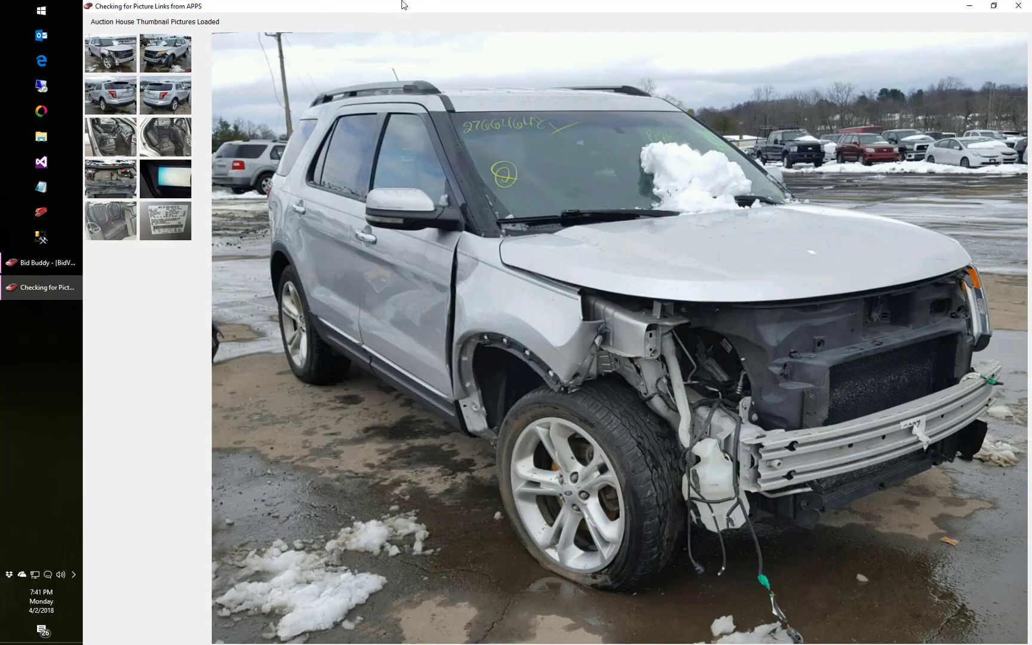
{"action": "left_click_drag", "start_coordinate": [403, 4], "coordinate": [626, 155]}
{"action": "left_click", "coordinate": [866, 155]}
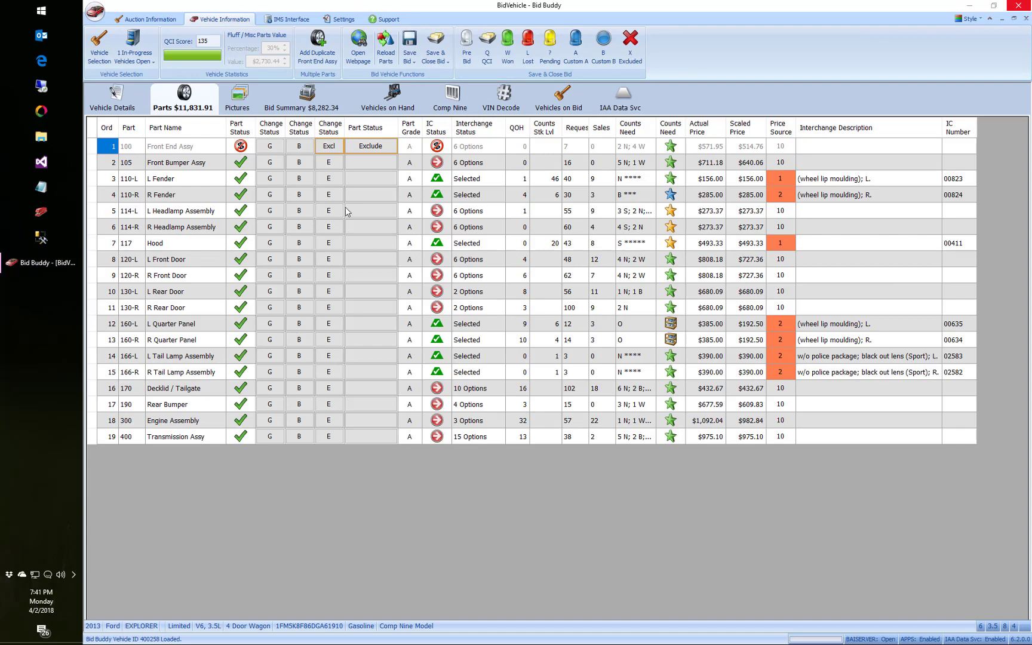
Step: View the Explorer's rear exterior and front-seat interior photos within the vehicle record
{"action": "left_click", "coordinate": [248, 97]}
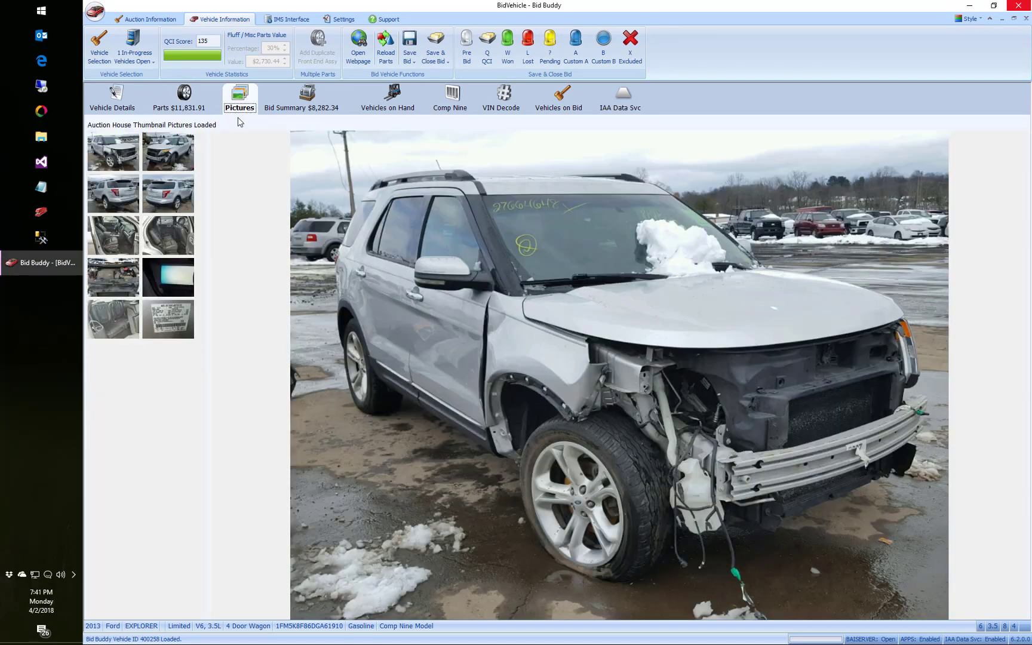
{"action": "left_click", "coordinate": [161, 182]}
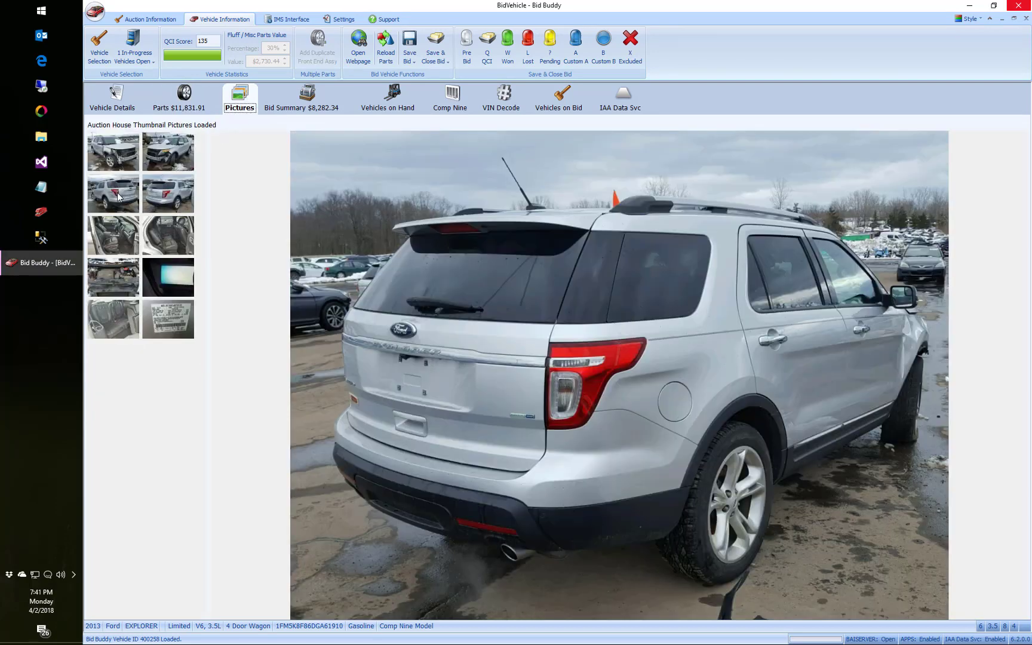
{"action": "left_click", "coordinate": [118, 196]}
{"action": "left_click", "coordinate": [109, 240]}
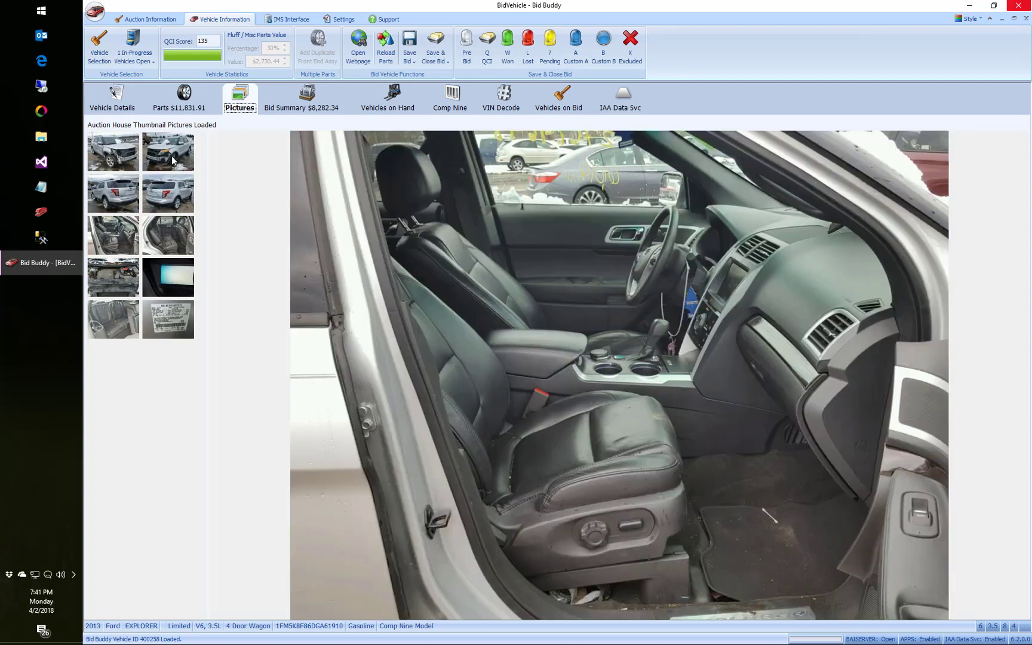
Step: Return to the Explorer's parts list and preview the pop-up vehicle pictures from several part rows
{"action": "left_click", "coordinate": [189, 104]}
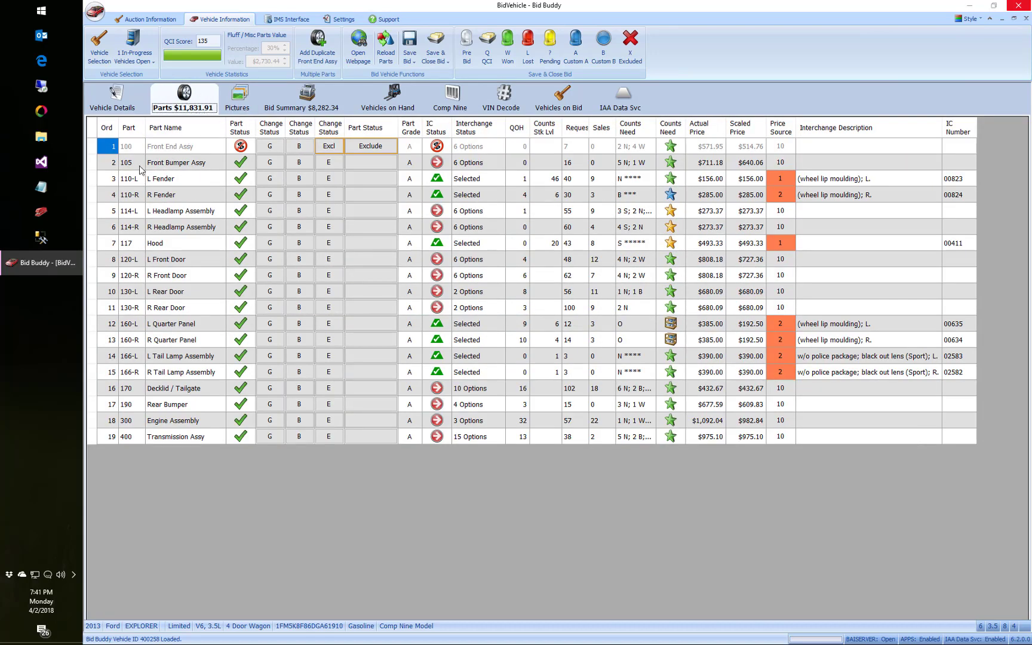
{"action": "mouse_move", "coordinate": [113, 170]}
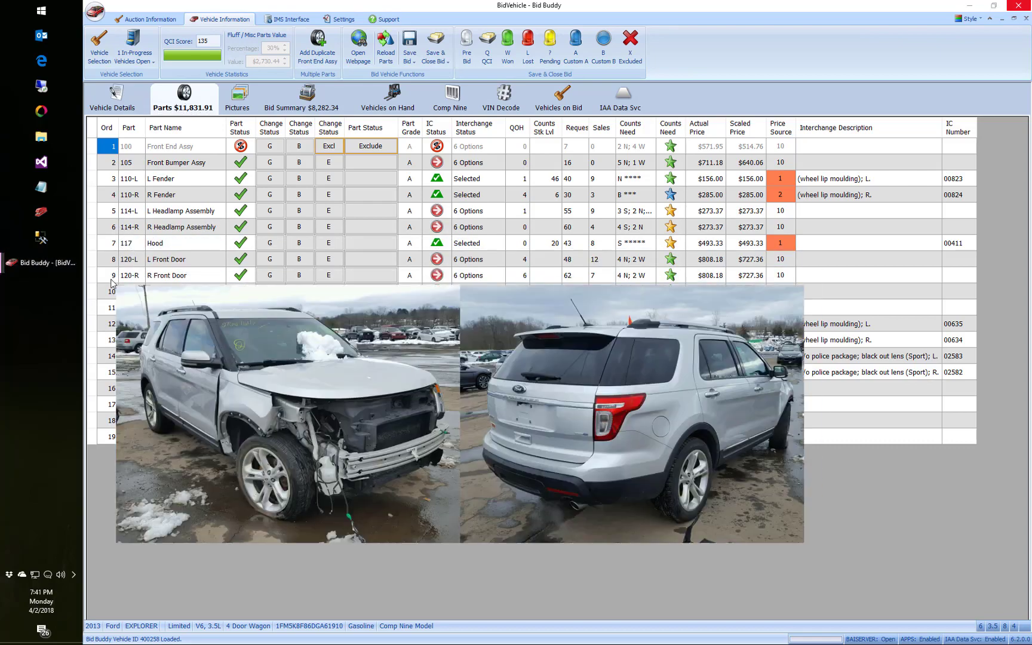
{"action": "mouse_move", "coordinate": [111, 352]}
{"action": "mouse_move", "coordinate": [113, 424]}
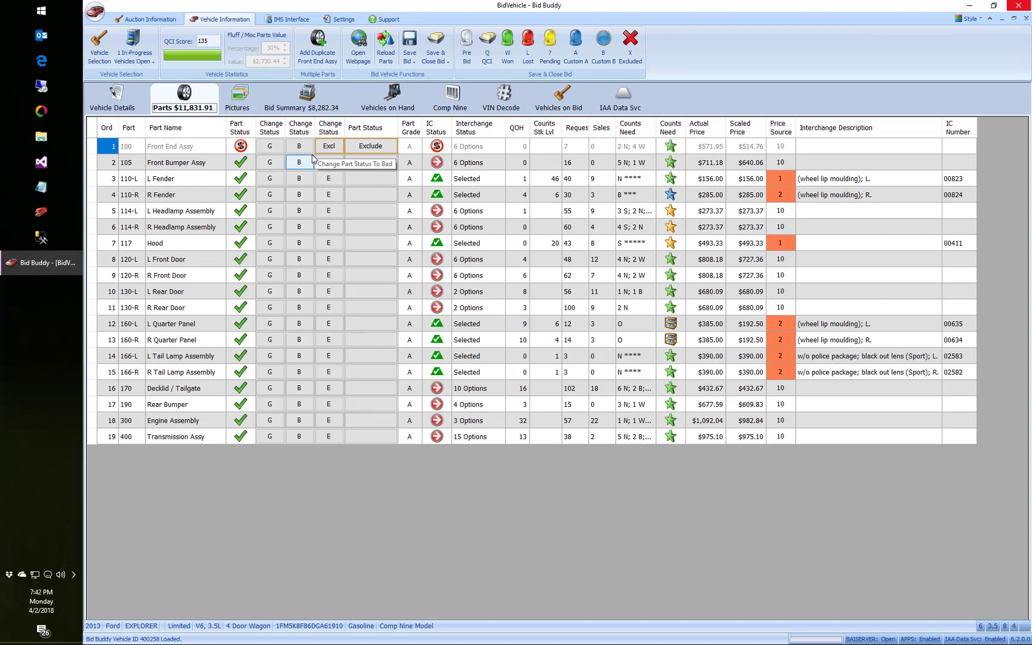
Step: Examine the first-created-by field in the Explorer's vehicle details
{"action": "left_click", "coordinate": [118, 101]}
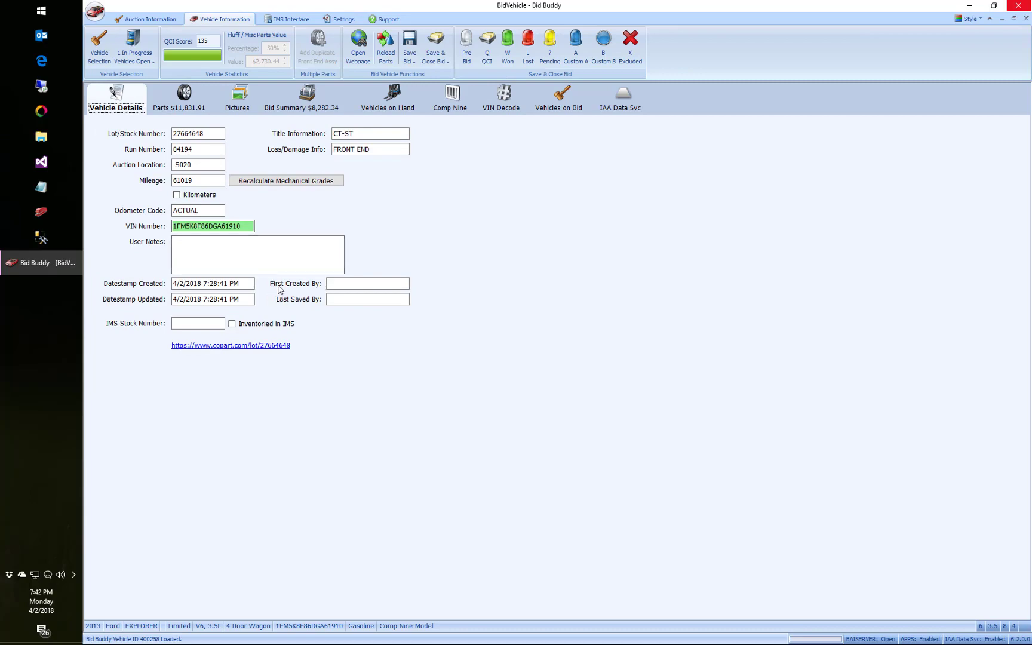
{"action": "left_click", "coordinate": [359, 283]}
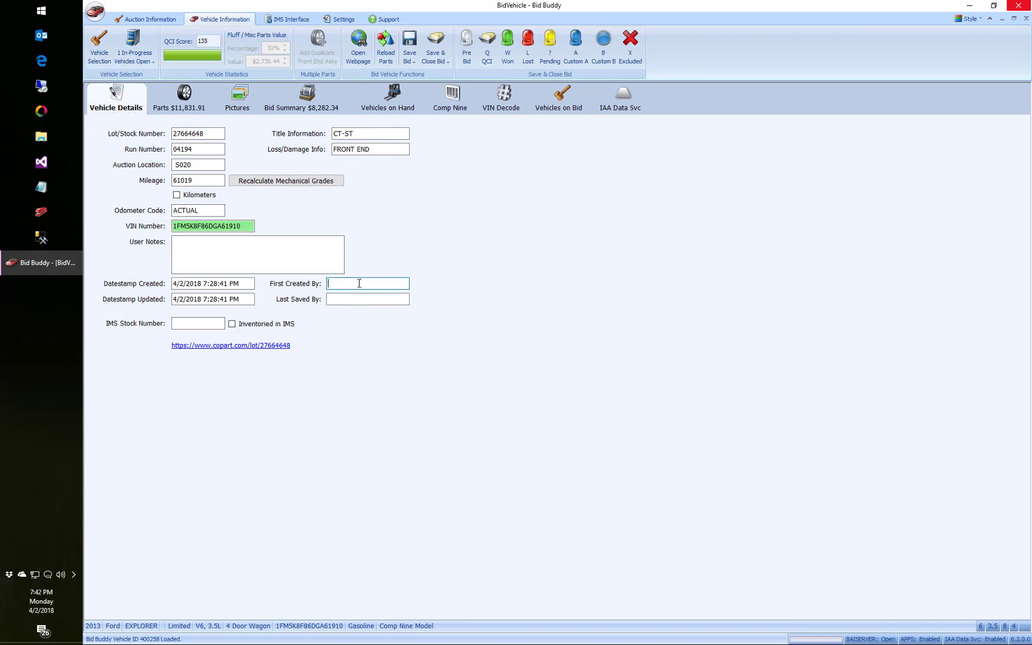
Step: Review the interchange options for the Engine Assembly in the Explorer's parts list, leaving the selection unchanged
{"action": "left_click", "coordinate": [184, 103]}
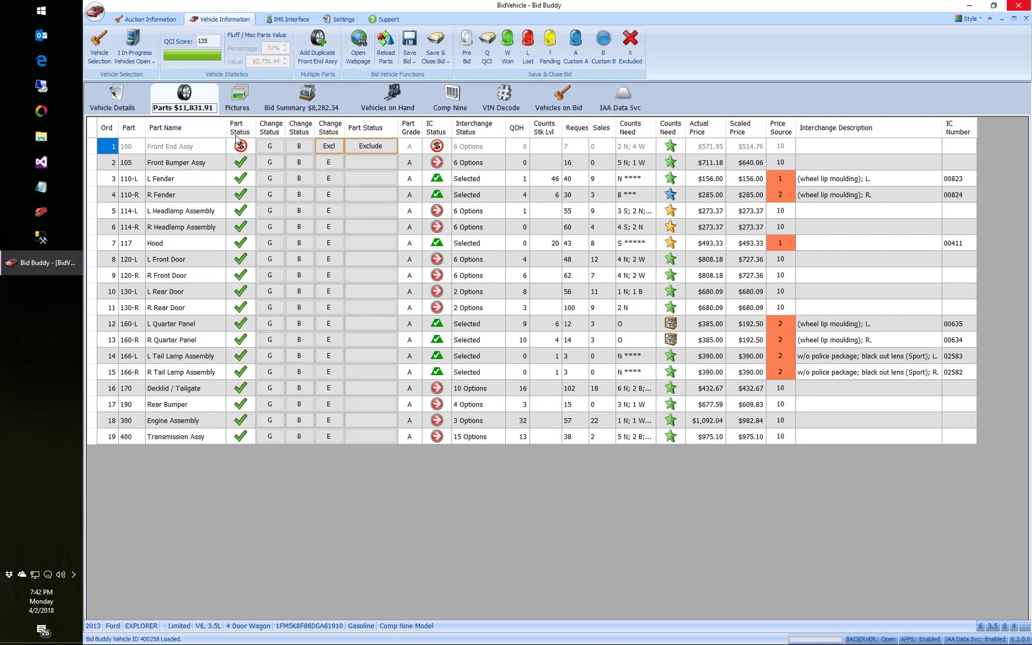
{"action": "left_click", "coordinate": [461, 425]}
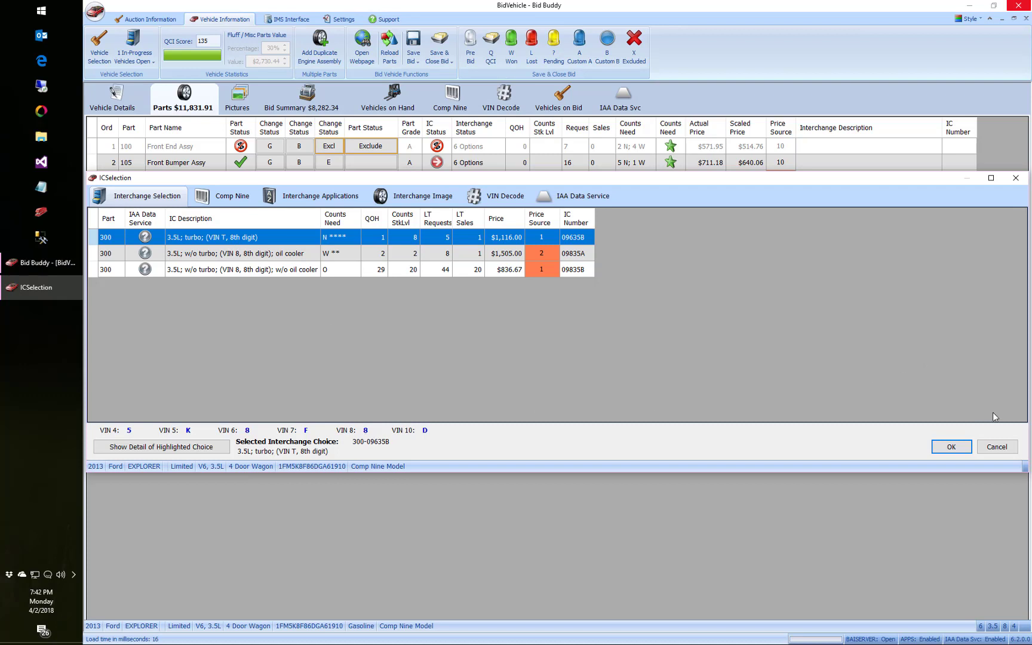
{"action": "left_click", "coordinate": [1011, 452]}
{"action": "left_click", "coordinate": [1009, 449]}
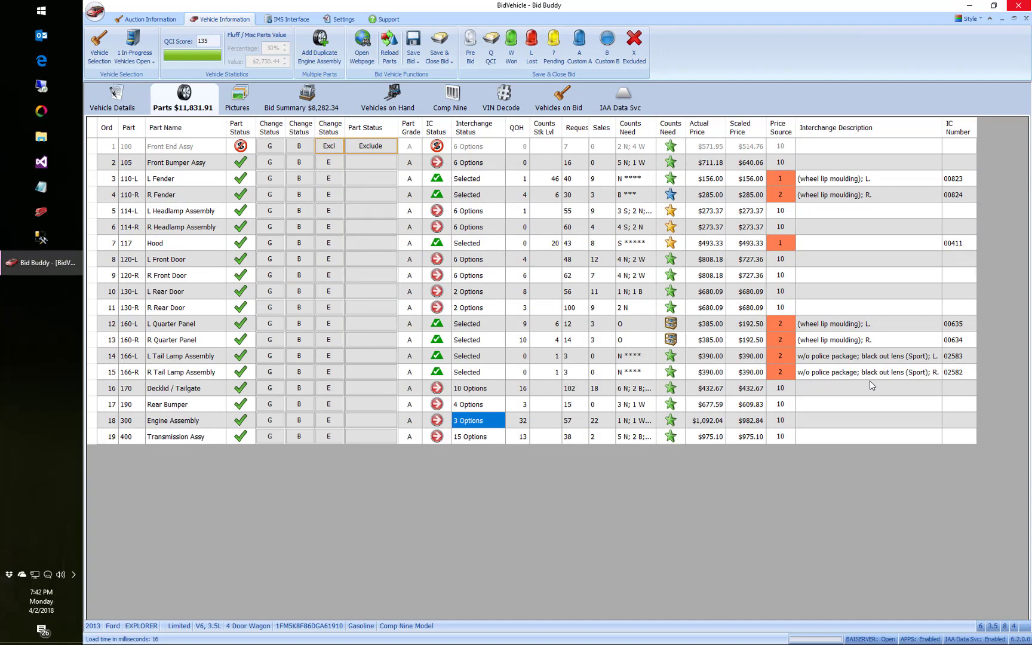
Step: From the Explorer's VIN decode, examine the interchange model choices for 2013 Ford Truck and close the dialog without changing the model
{"action": "left_click", "coordinate": [495, 107]}
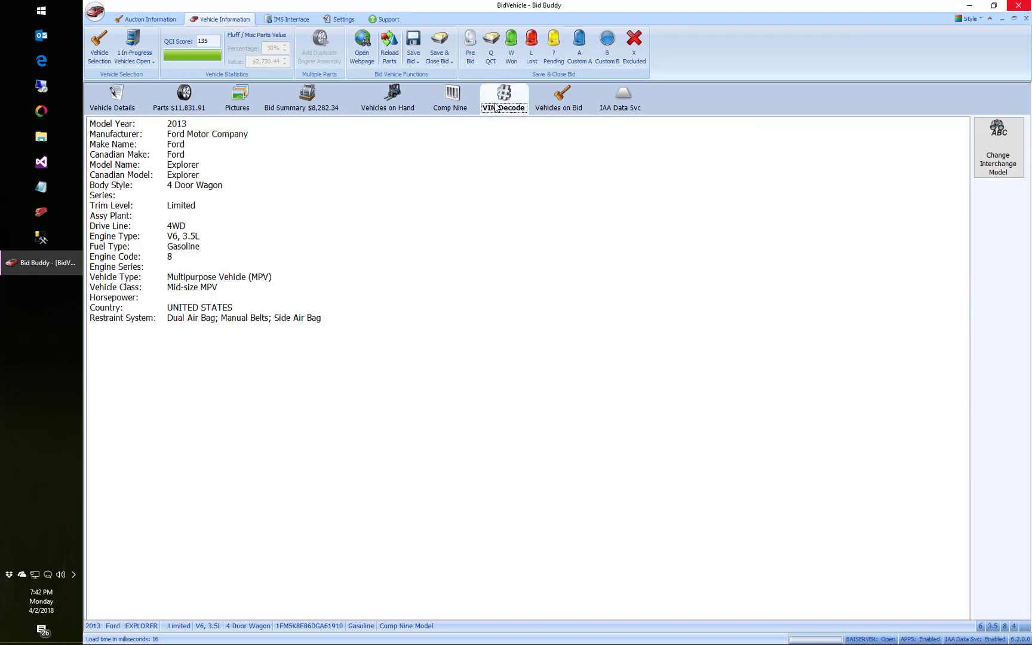
{"action": "left_click", "coordinate": [996, 147]}
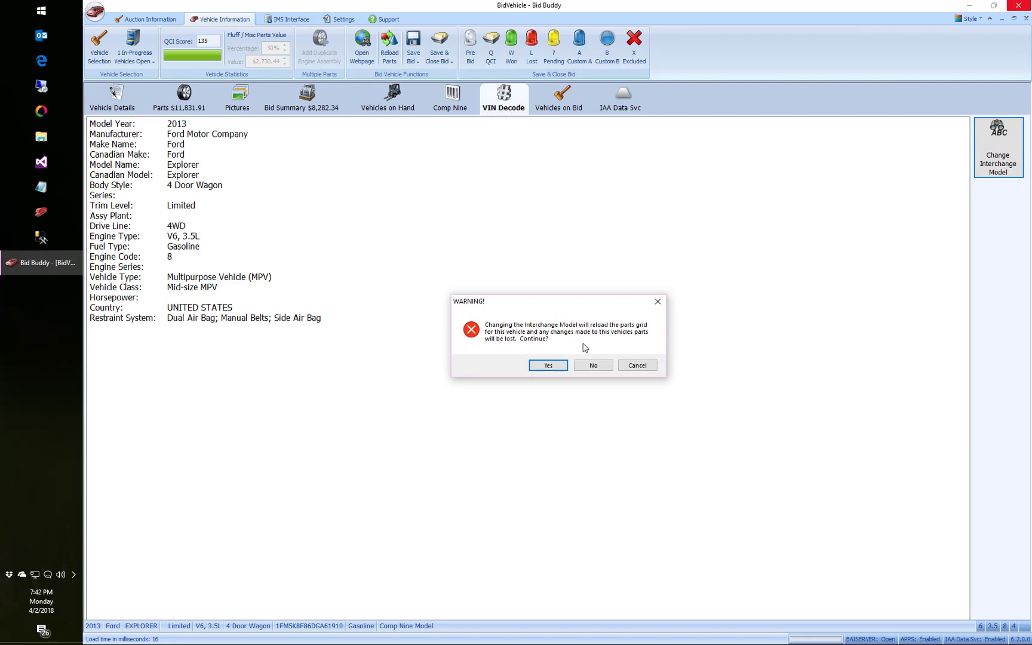
{"action": "left_click", "coordinate": [547, 366]}
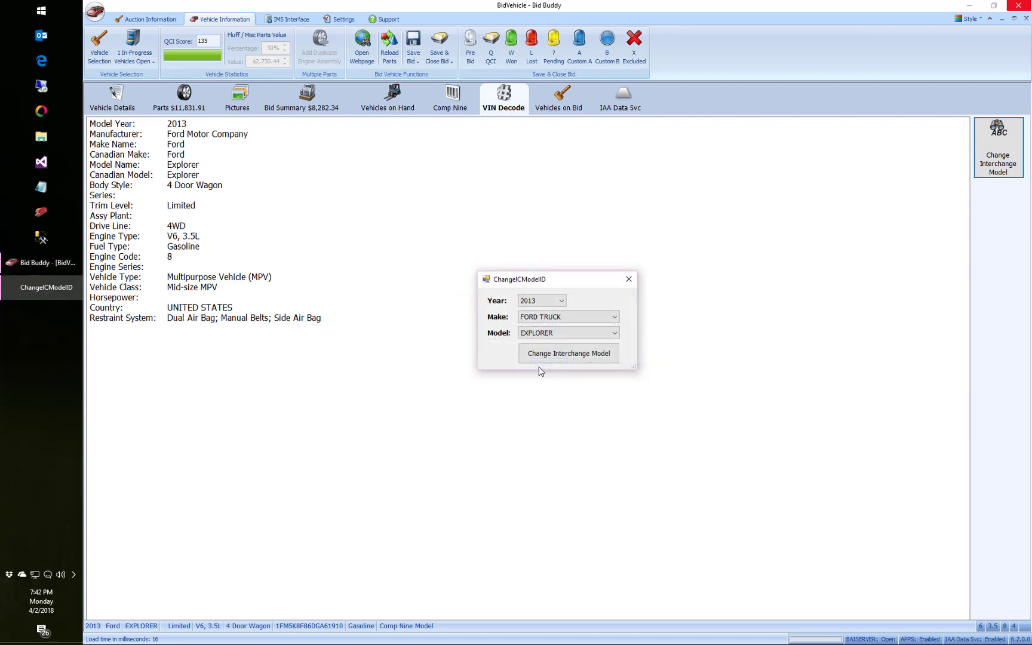
{"action": "left_click", "coordinate": [558, 333]}
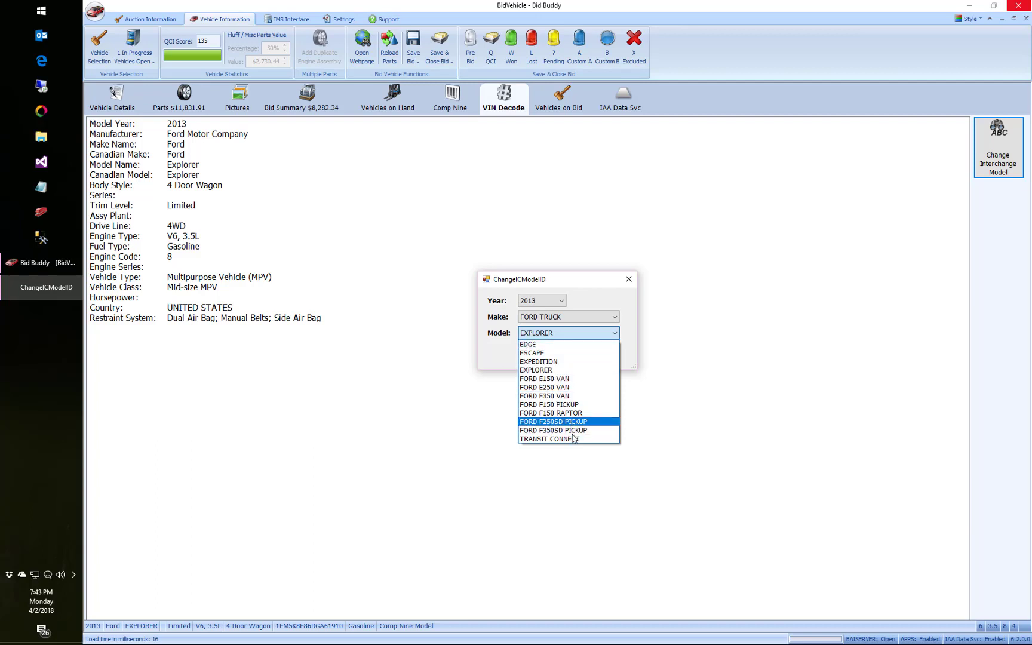
{"action": "left_click", "coordinate": [597, 282]}
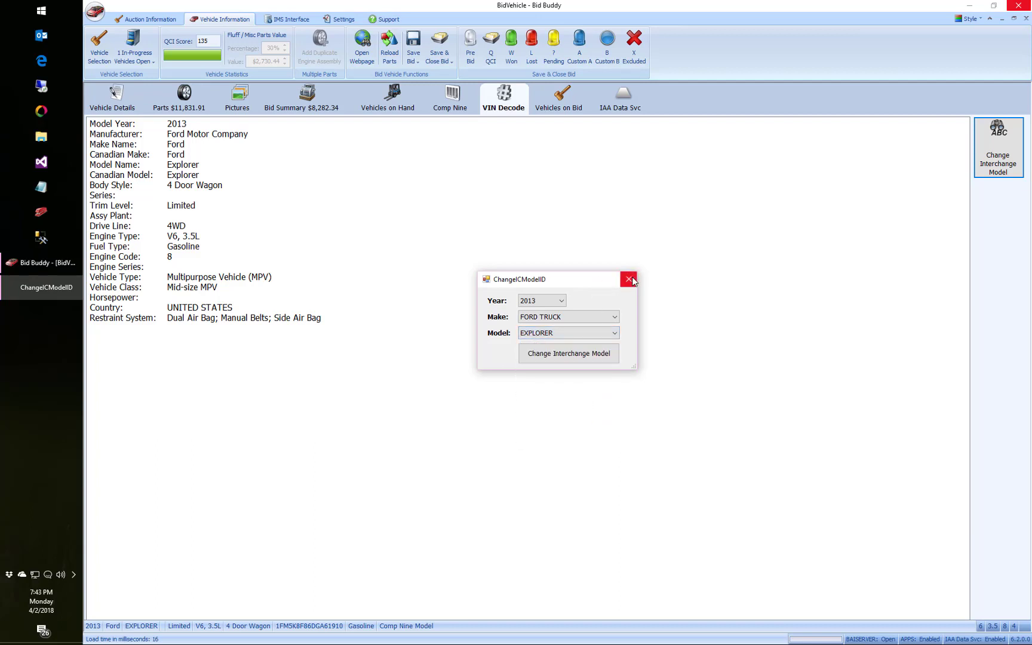
{"action": "left_click", "coordinate": [629, 279]}
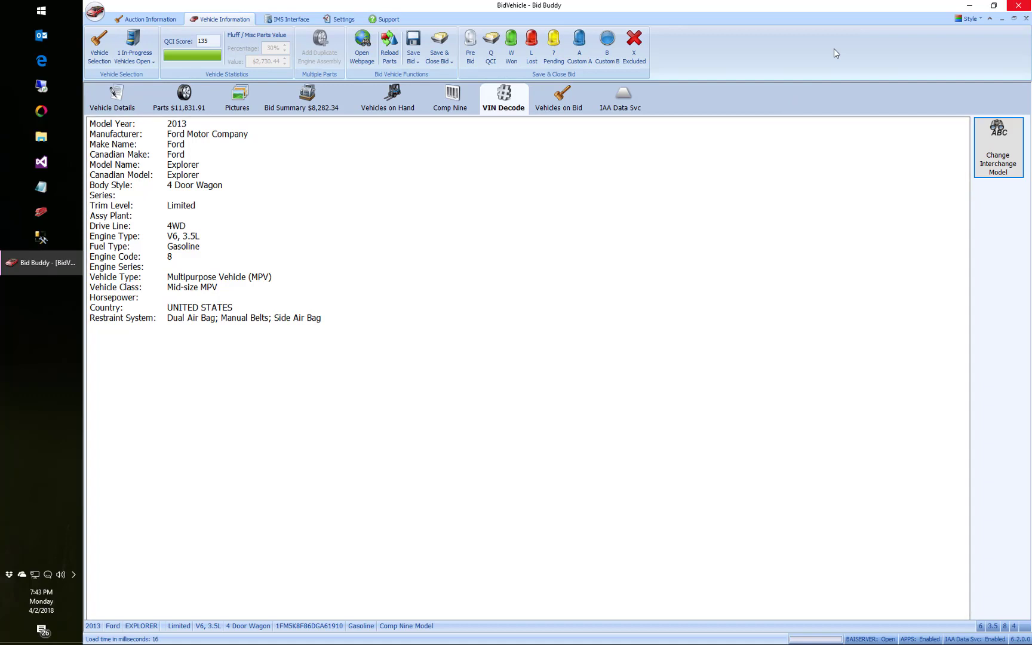
Step: Return to the Explorer's parts list and examine the last IMS download run time among the IMS interface information
{"action": "left_click", "coordinate": [196, 94]}
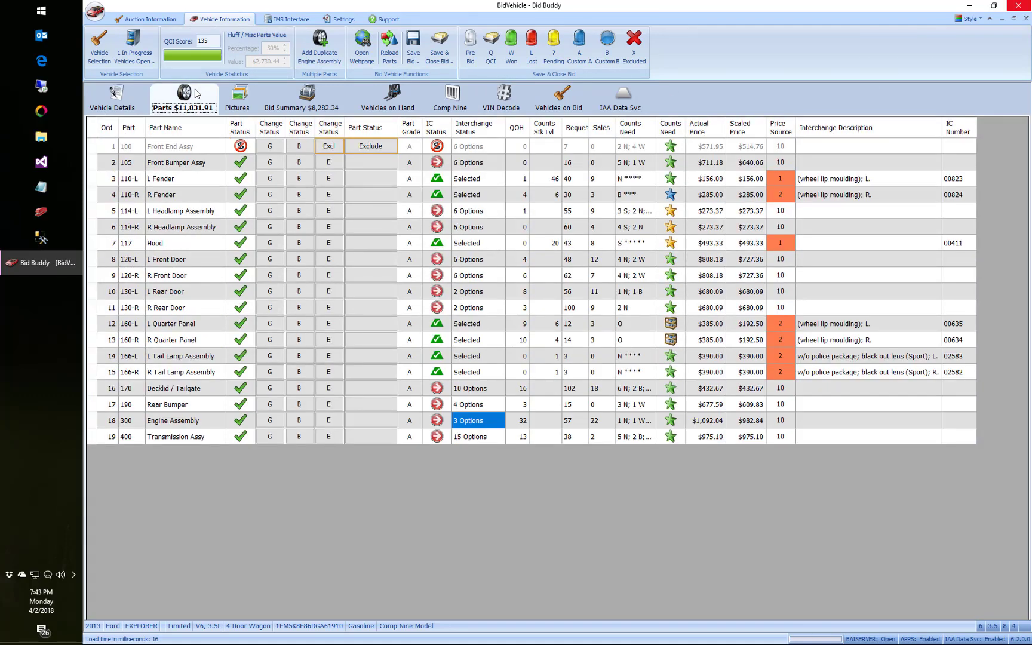
{"action": "left_click", "coordinate": [288, 21]}
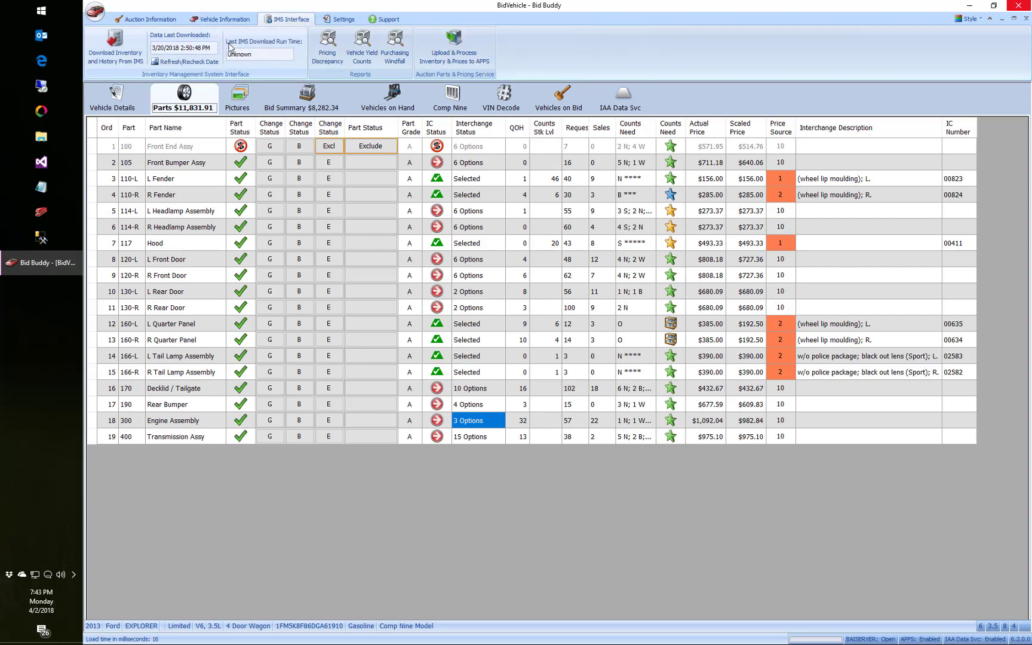
{"action": "double_click", "coordinate": [245, 55]}
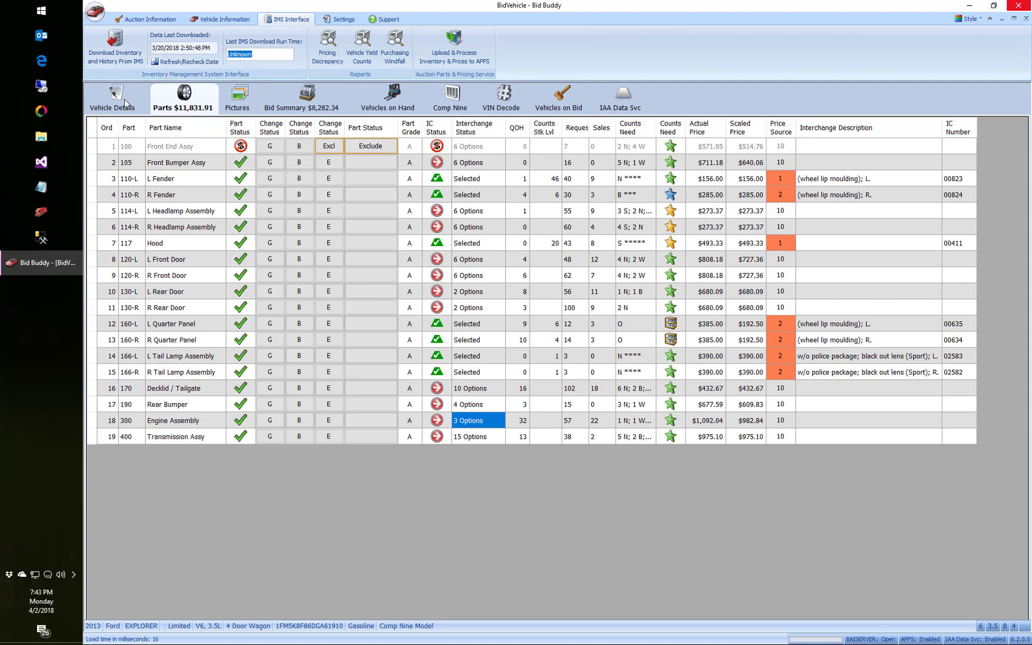
Step: Glance over the Explorer's vehicle details and parts, and close the vehicle record without saving the bid
{"action": "left_click", "coordinate": [124, 99]}
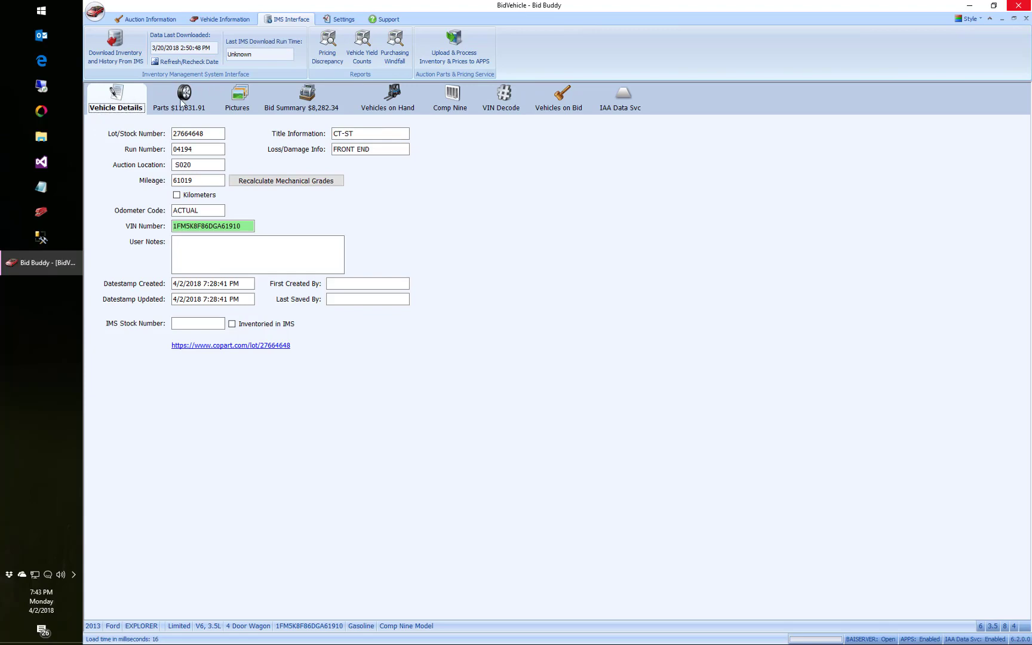
{"action": "left_click", "coordinate": [207, 103]}
{"action": "left_click", "coordinate": [1025, 19]}
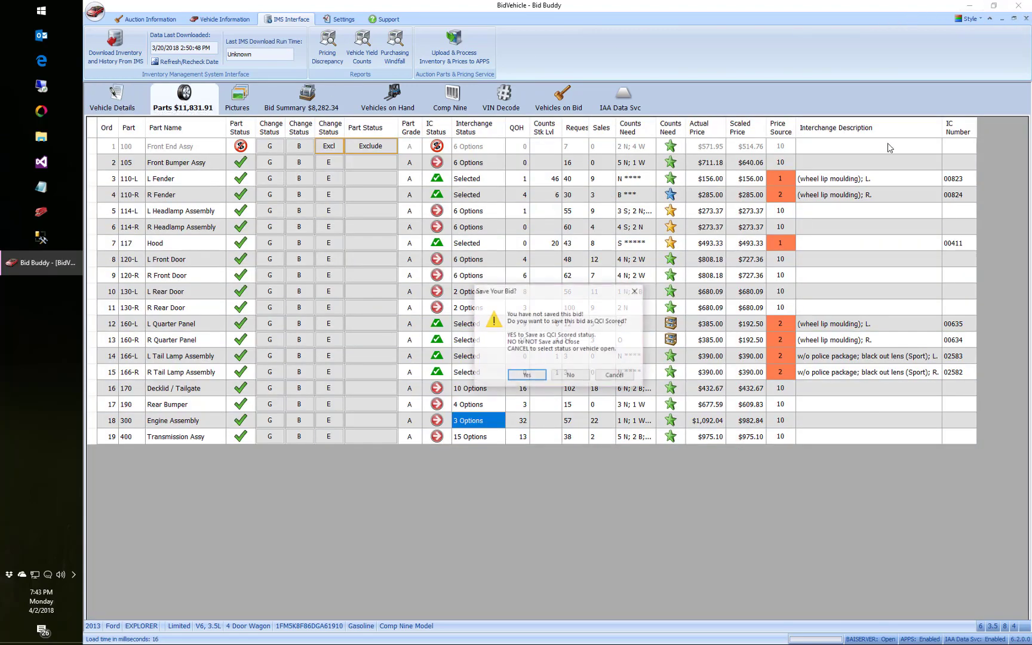
{"action": "left_click", "coordinate": [579, 374]}
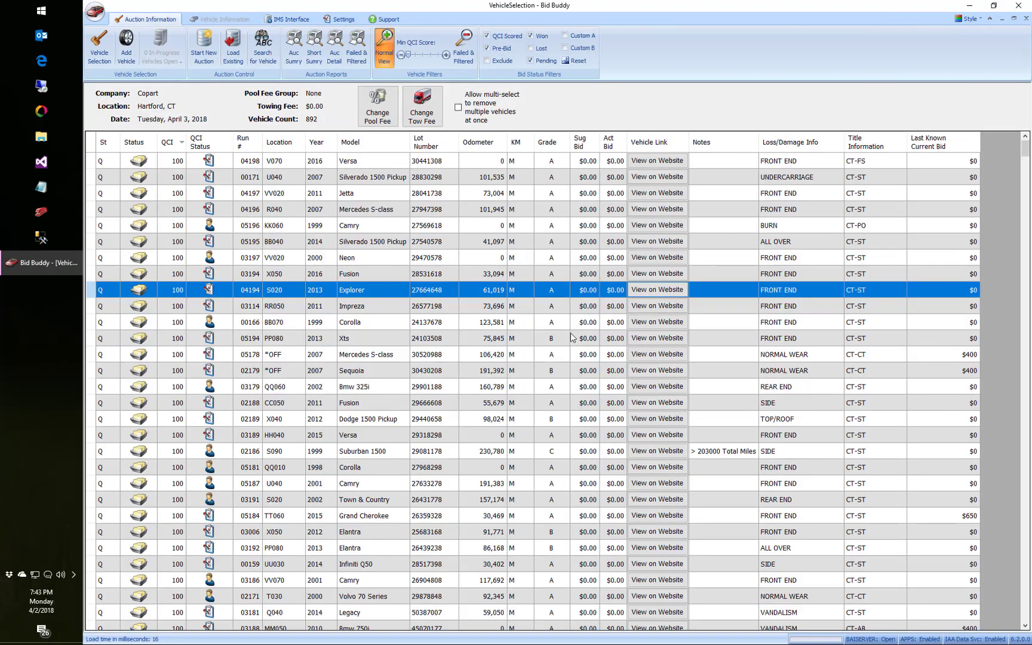
Step: Generate the Auction Short Summary report sorted by model name and year, and look over its available export formats
{"action": "left_click", "coordinate": [314, 53]}
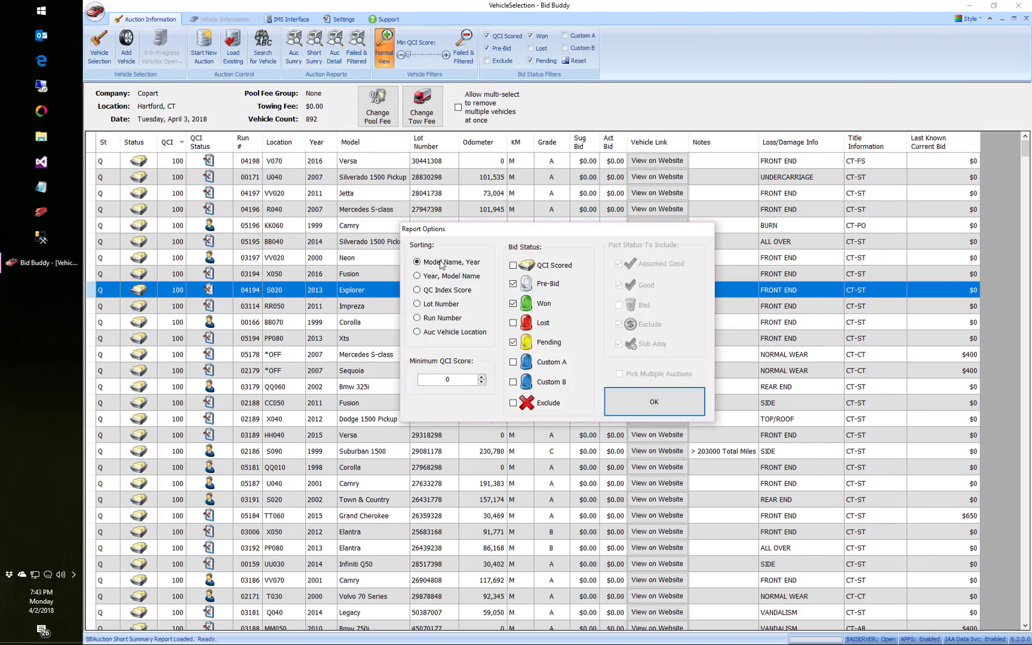
{"action": "left_click", "coordinate": [650, 403]}
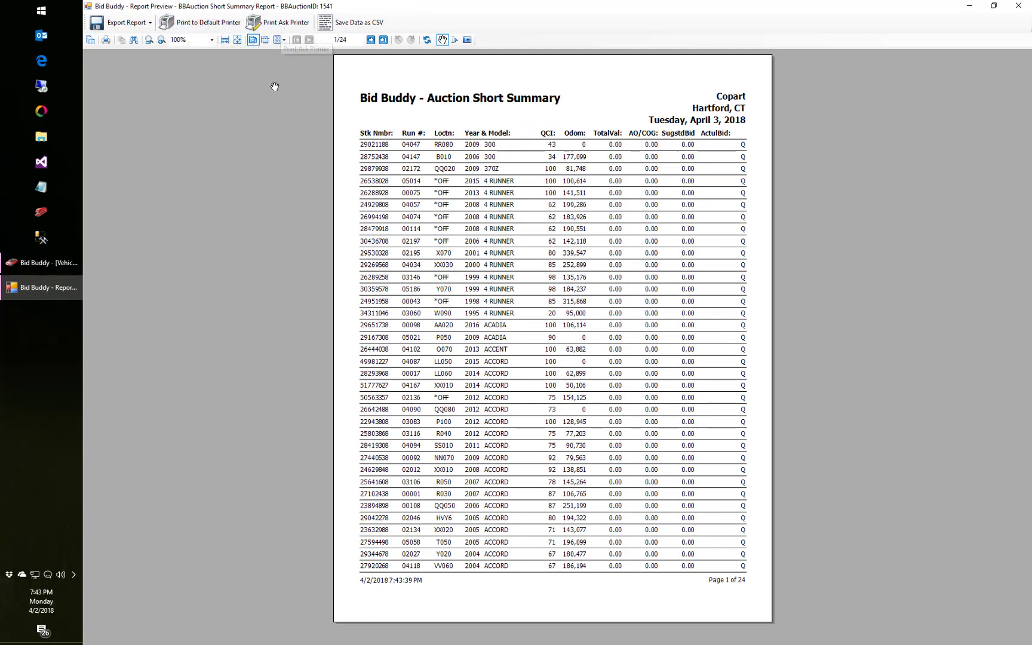
{"action": "left_click", "coordinate": [151, 27]}
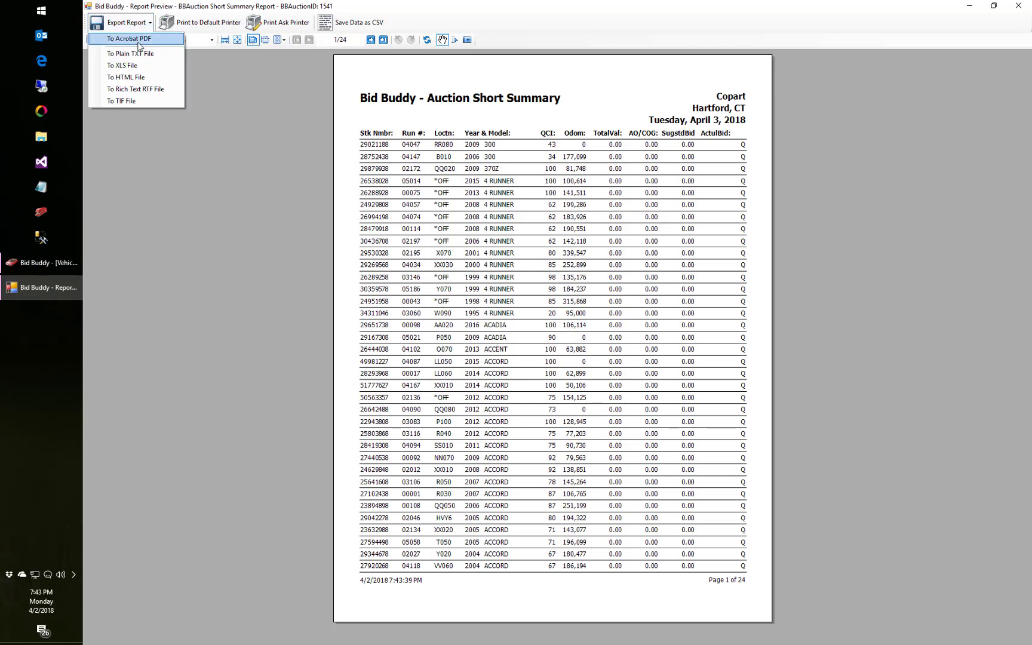
{"action": "left_click", "coordinate": [289, 126]}
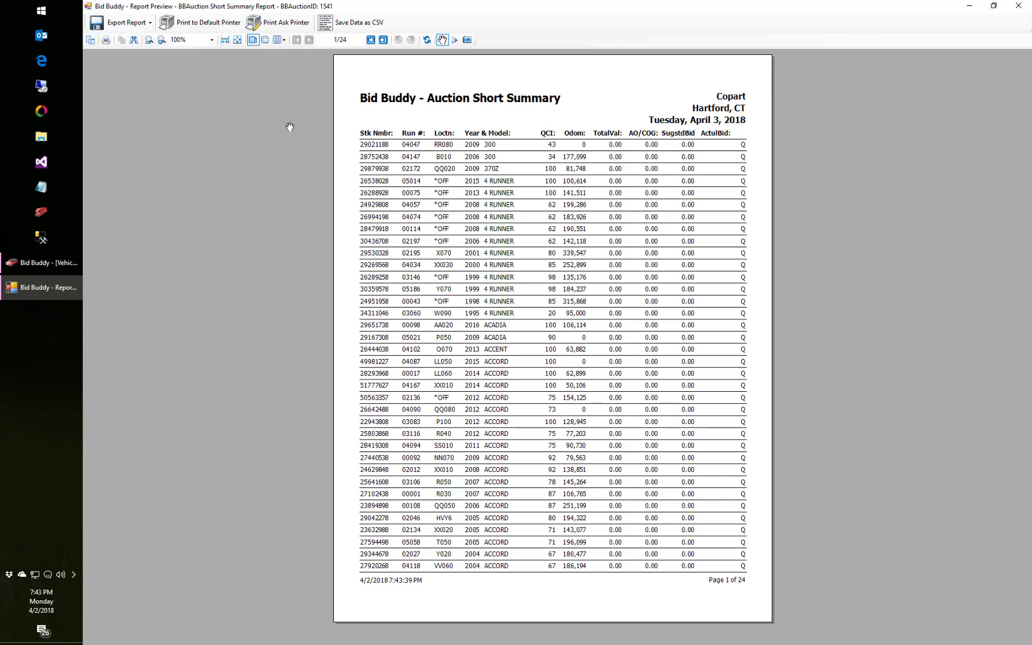
Step: Save the short summary report's source data as a CSV file named test on the Desktop
{"action": "left_click", "coordinate": [342, 26]}
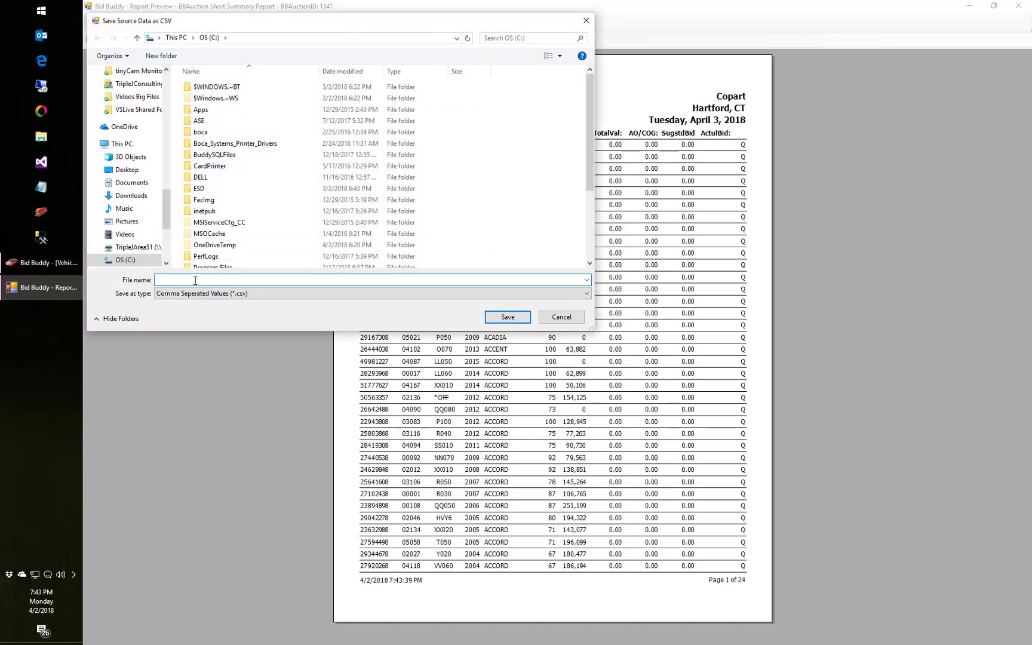
{"action": "type", "text": "test"}
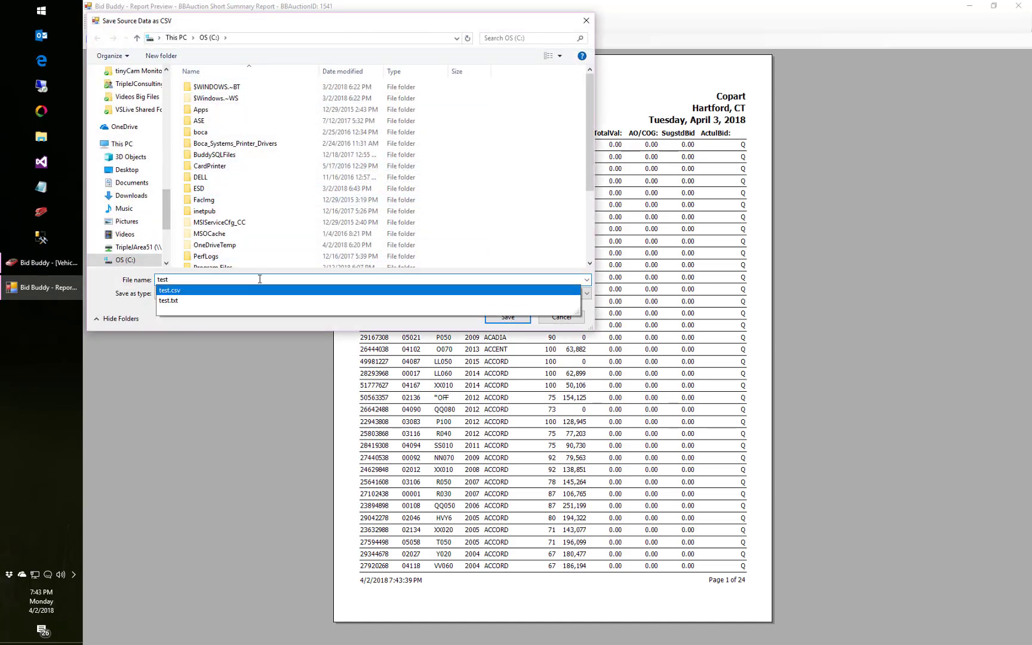
{"action": "left_click", "coordinate": [128, 170]}
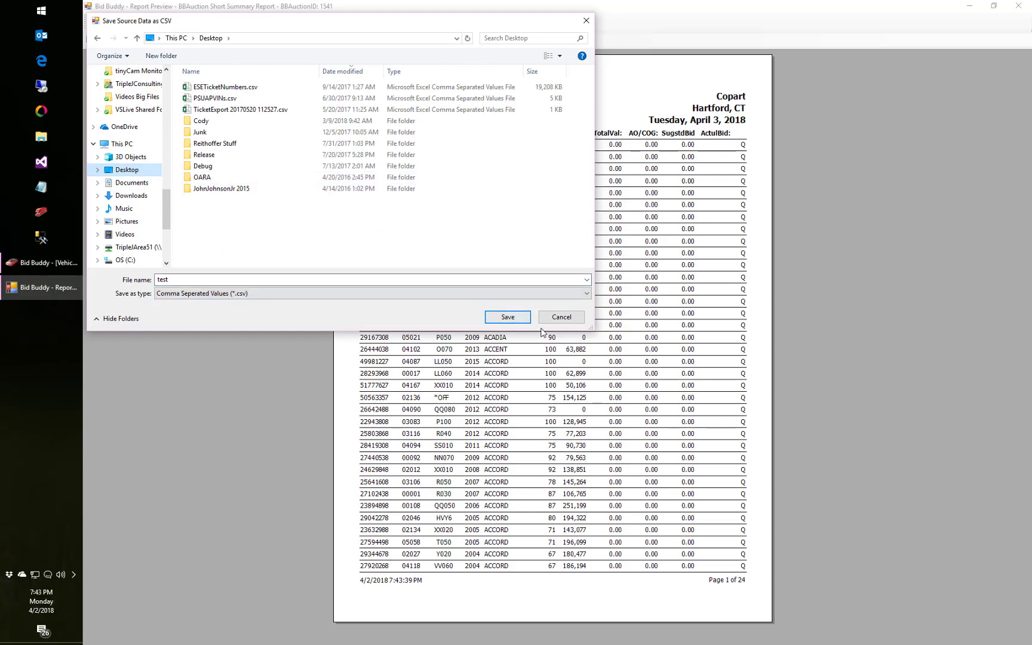
{"action": "left_click", "coordinate": [507, 319]}
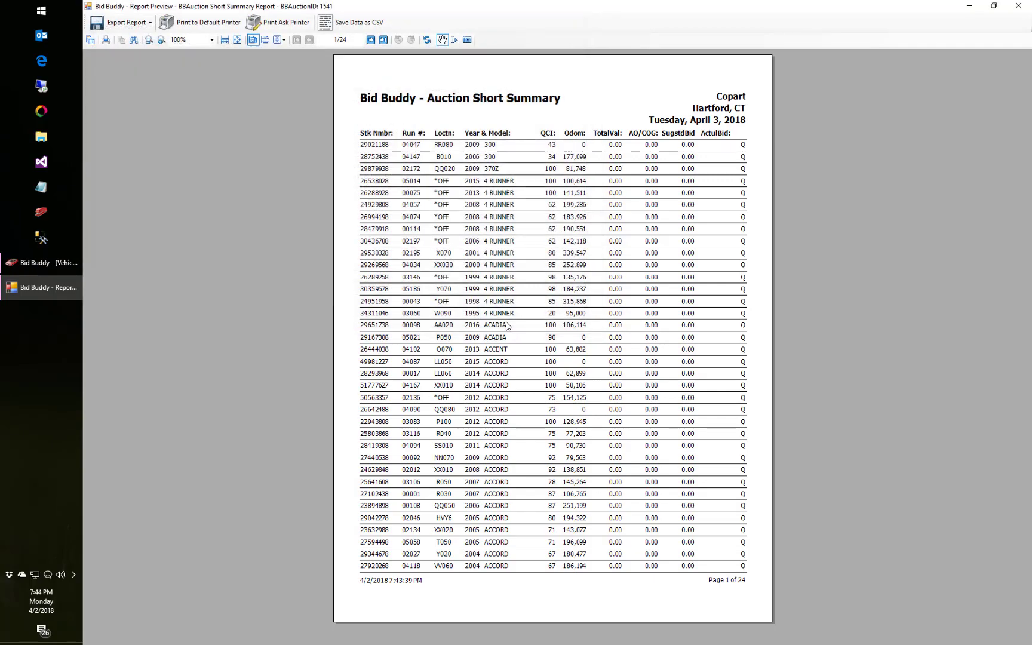
Step: Show the Windows desktop and open the exported test.csv file in Excel
{"action": "left_click", "coordinate": [59, 643]}
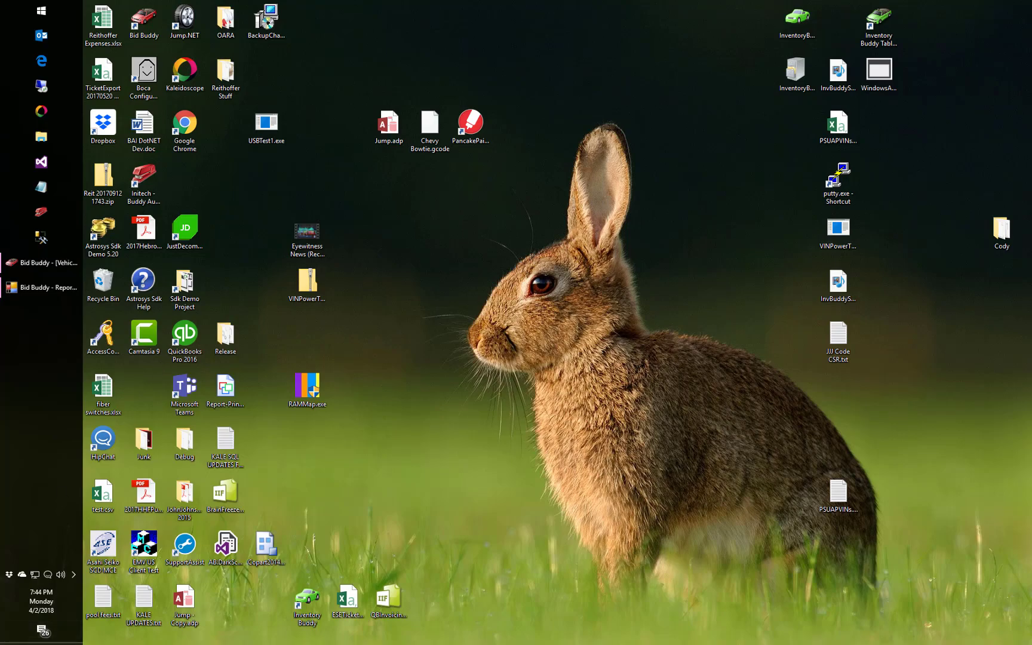
{"action": "left_click", "coordinate": [58, 643]}
{"action": "left_click", "coordinate": [58, 643]}
{"action": "key", "text": "t"}
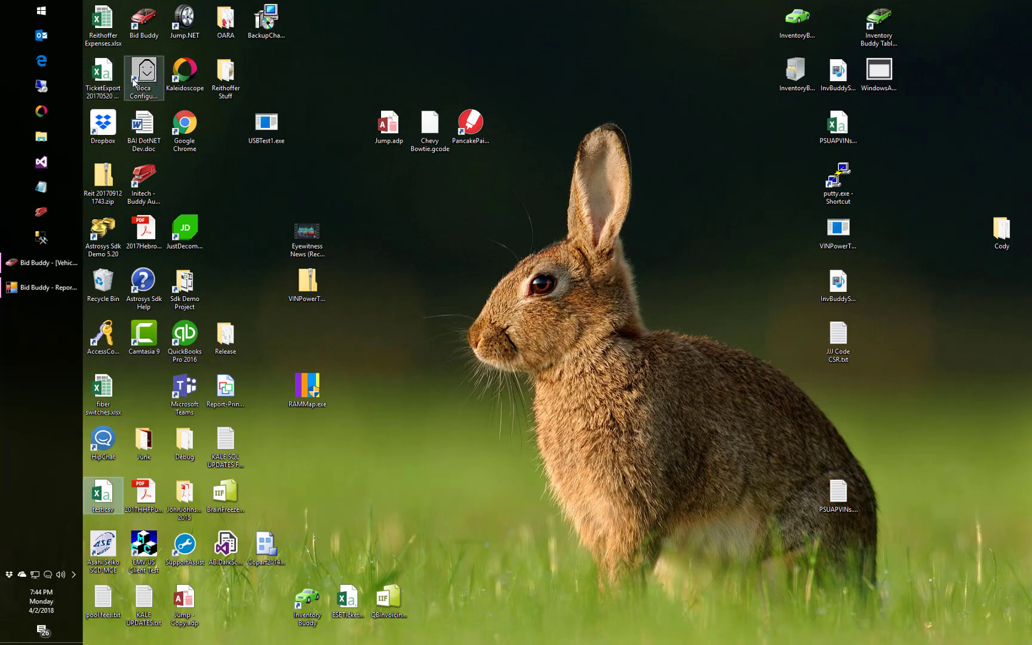
{"action": "double_click", "coordinate": [106, 495]}
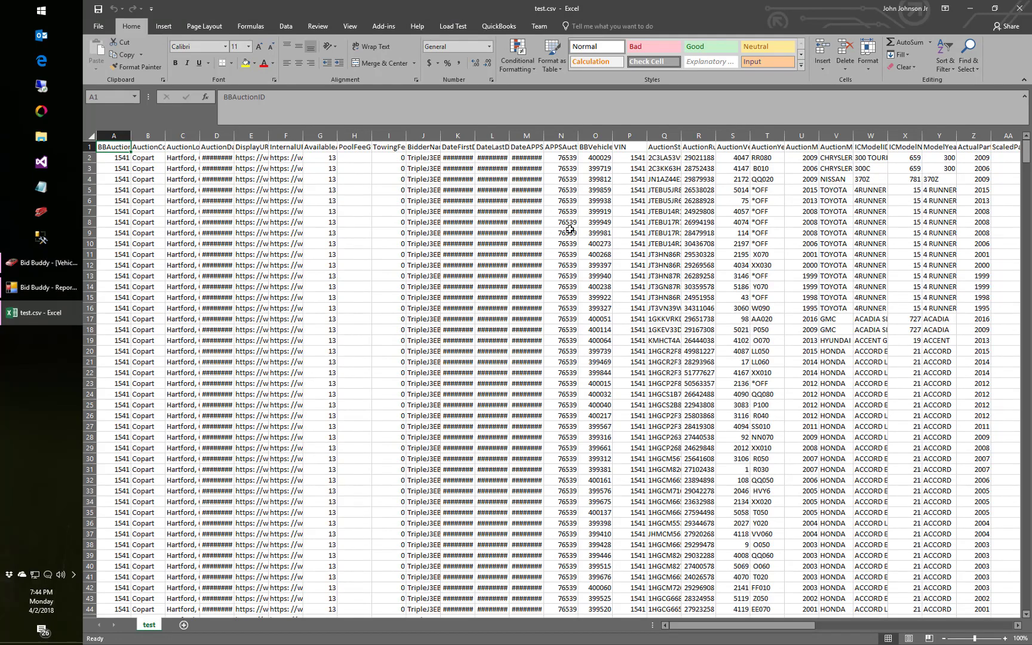
Step: Autofit the DateAPPSLastRun, DateLastDownloaded, DateFirstDownloaded and AuctionDate columns in the test worksheet
{"action": "double_click", "coordinate": [544, 137]}
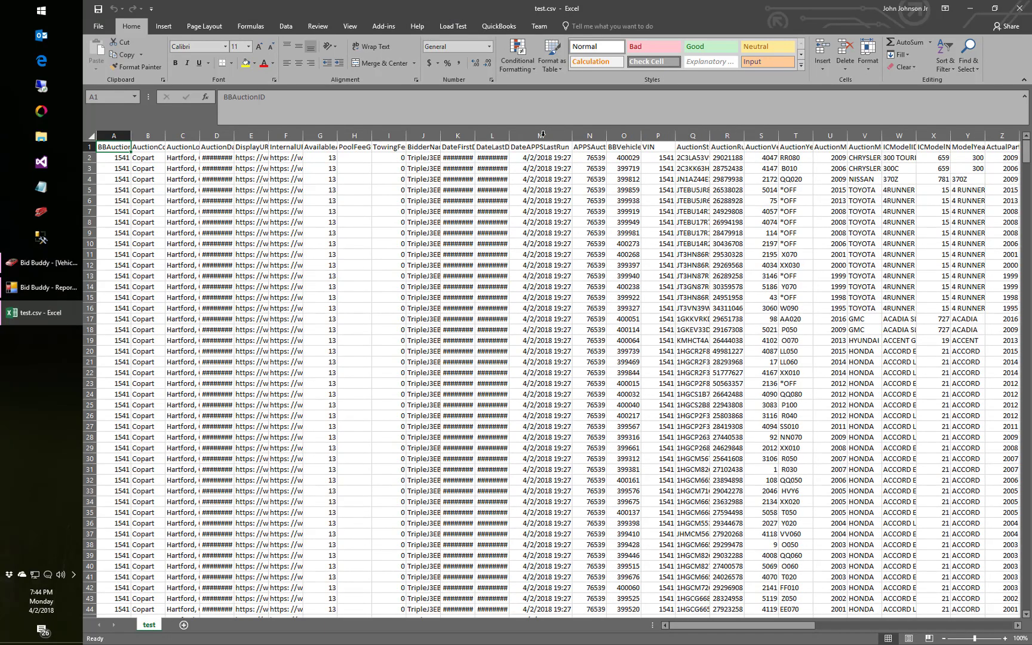
{"action": "double_click", "coordinate": [510, 137]}
{"action": "left_click", "coordinate": [470, 136]}
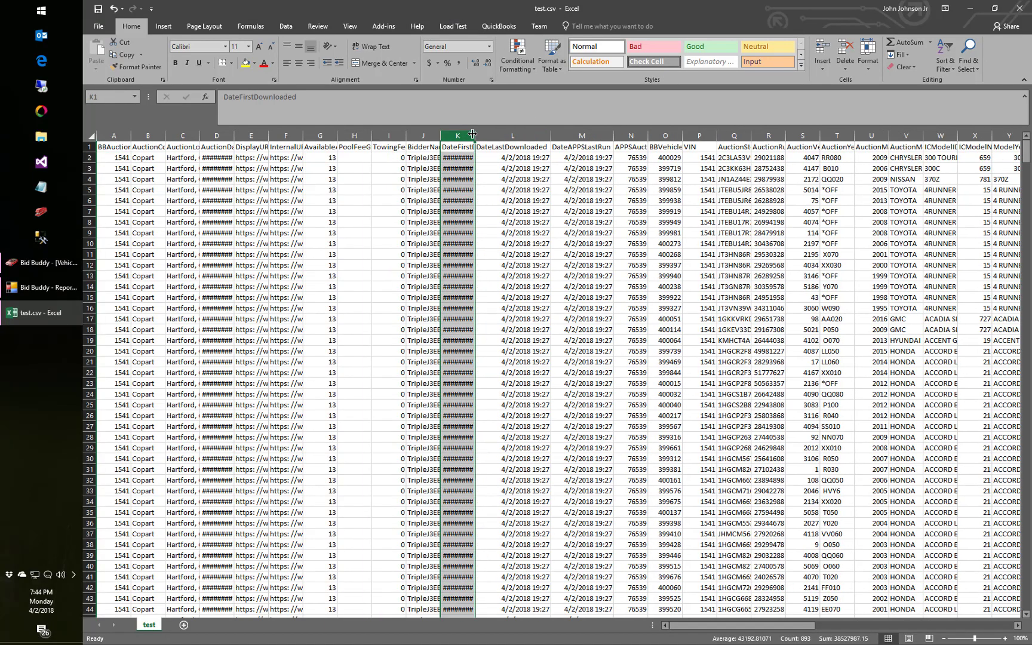
{"action": "double_click", "coordinate": [475, 136]}
{"action": "left_click", "coordinate": [540, 251]}
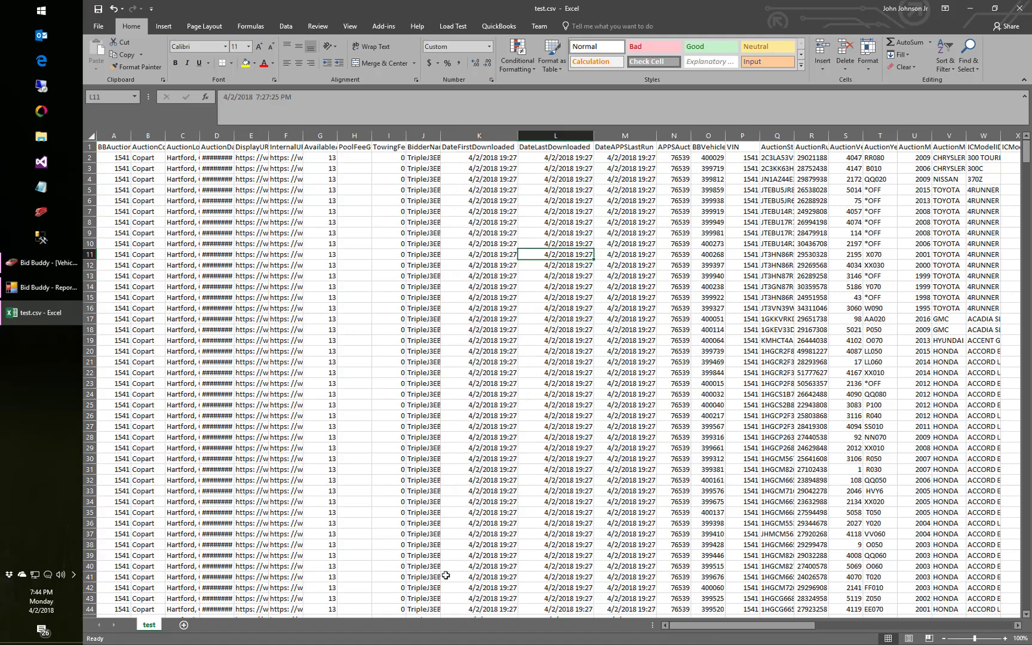
{"action": "double_click", "coordinate": [233, 130]}
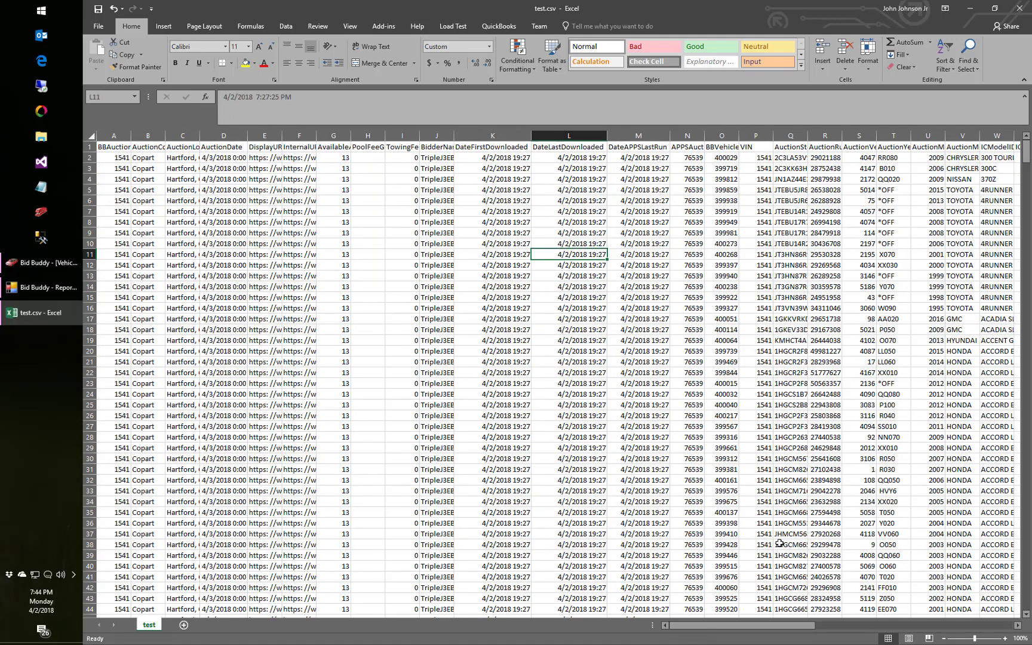
Step: Switch from Excel back to Bid Buddy's Hartford auction vehicle list
{"action": "left_click", "coordinate": [44, 266]}
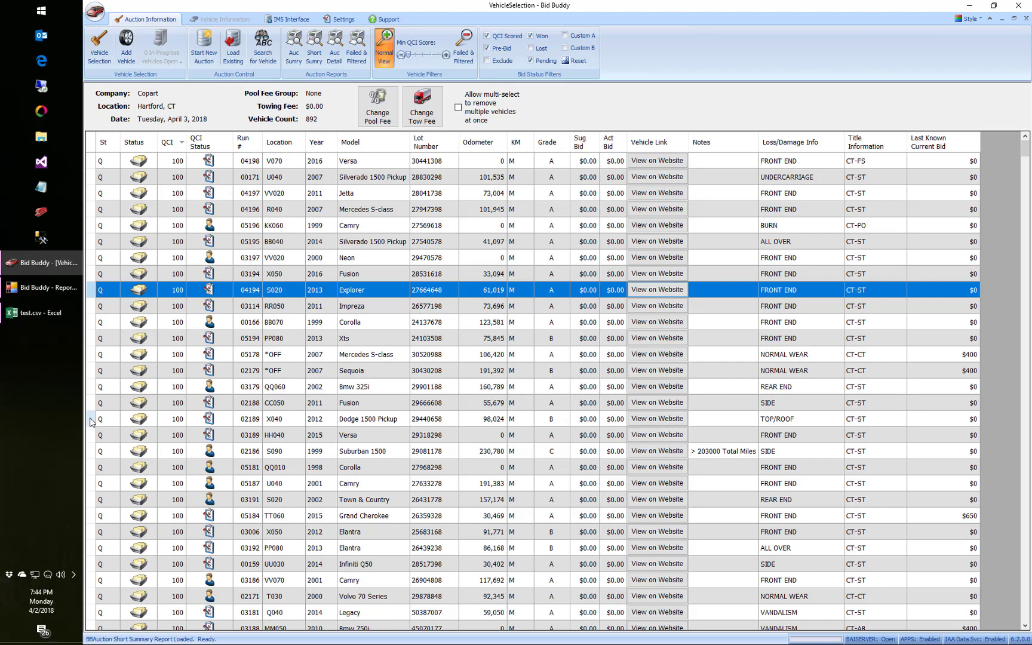
{"action": "left_click", "coordinate": [47, 290]}
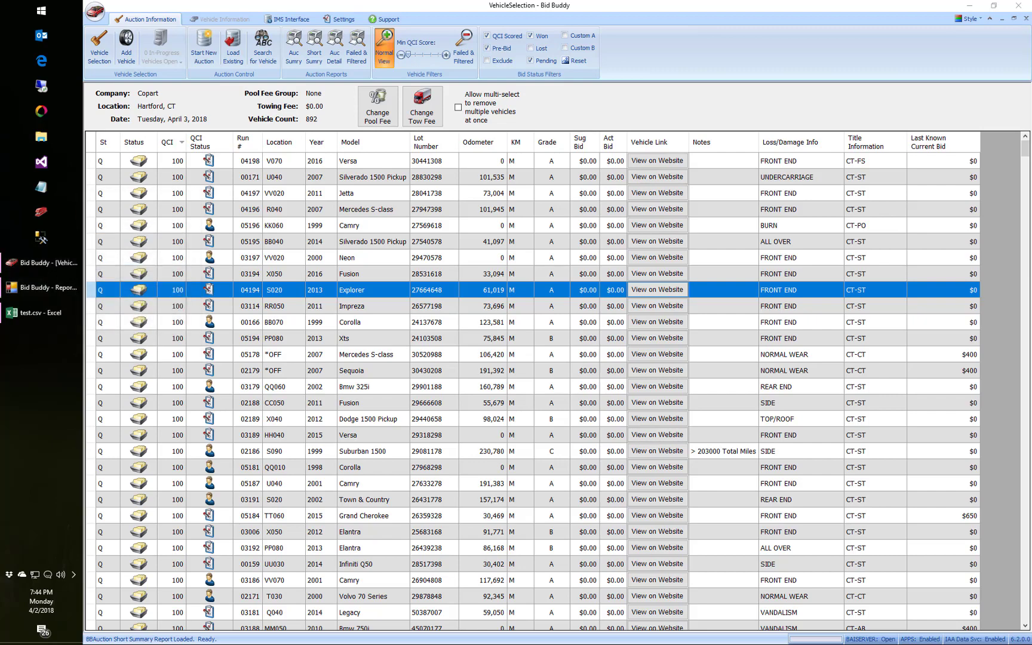